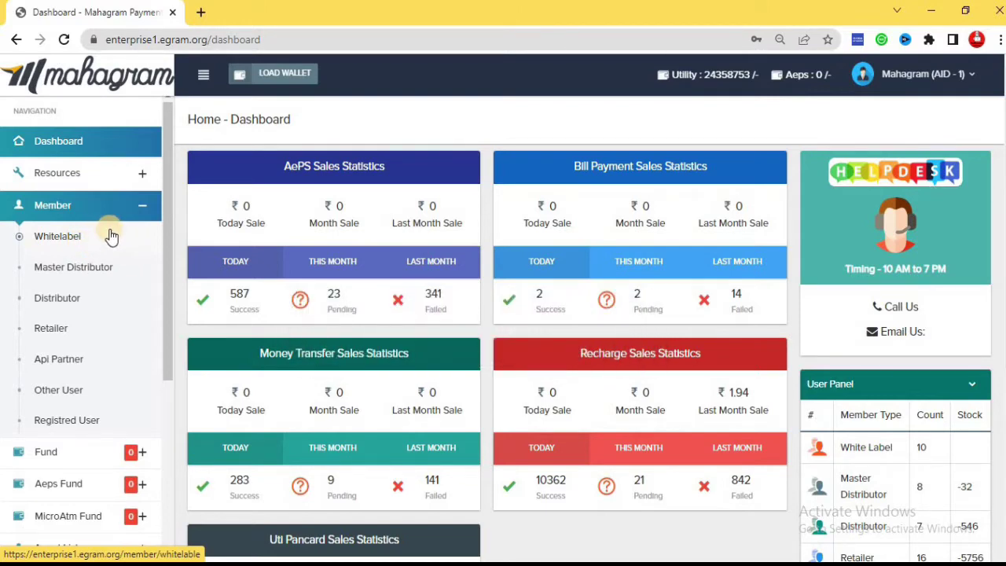
Open the Master Distributor list from the member section and start a new master distributor entry
click(135, 207)
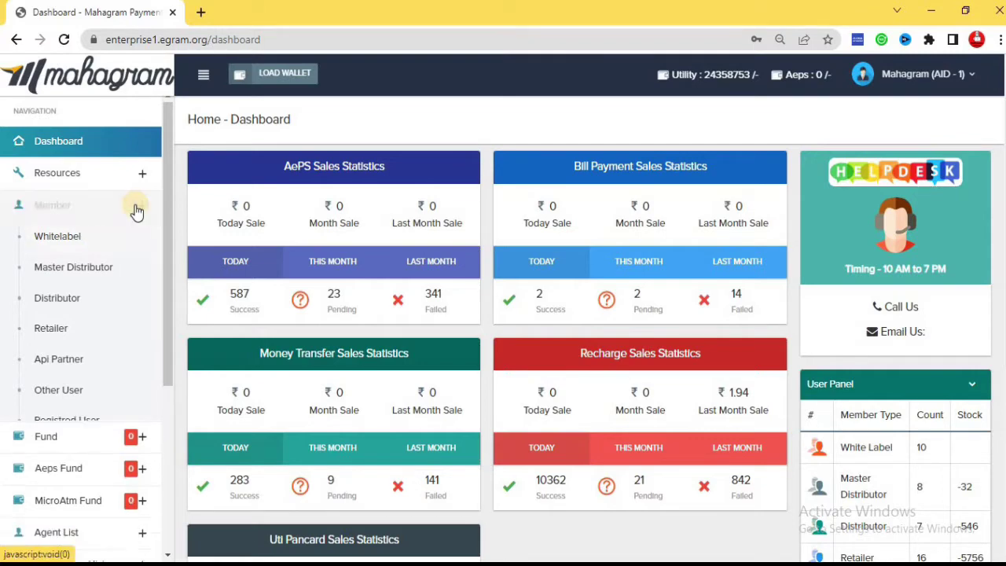
click(136, 210)
click(136, 209)
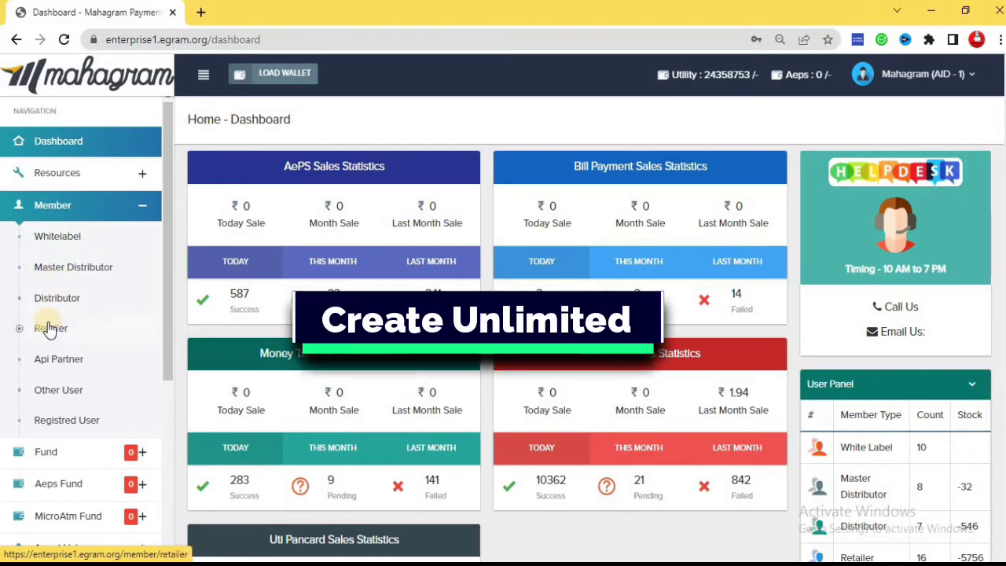
click(113, 271)
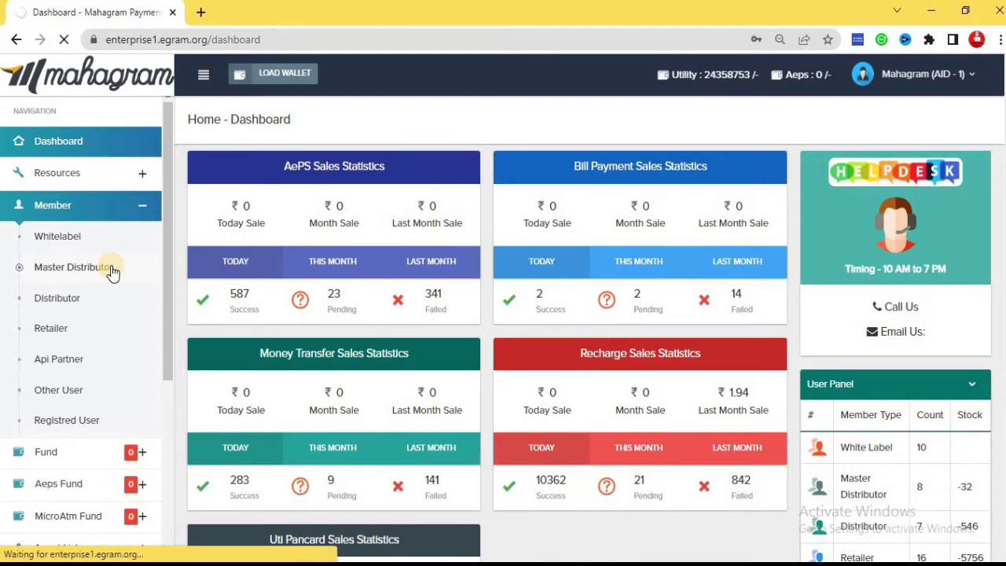
click(112, 271)
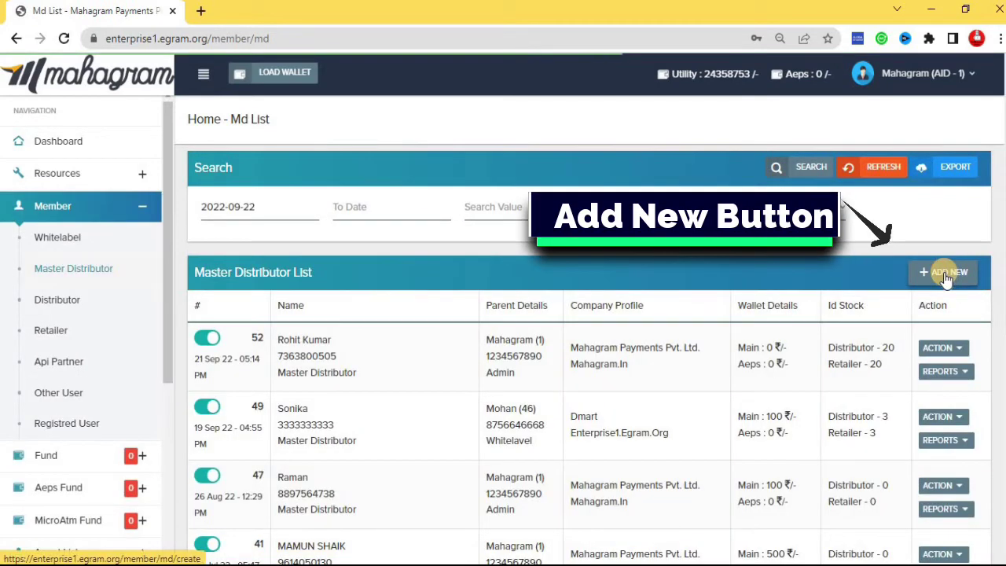
click(947, 275)
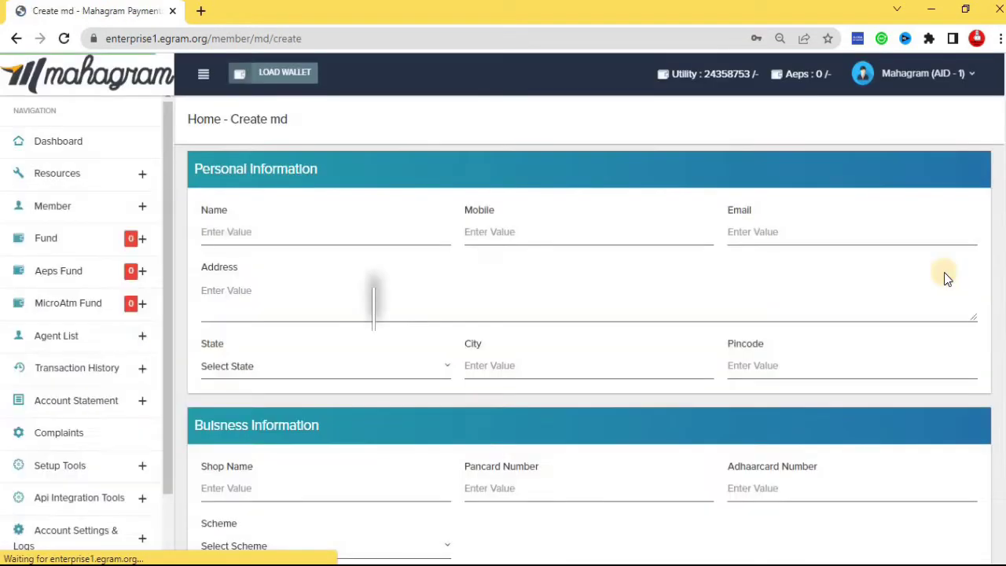
Review the personal information and business information fields of the new master distributor form
triple_click(272, 168)
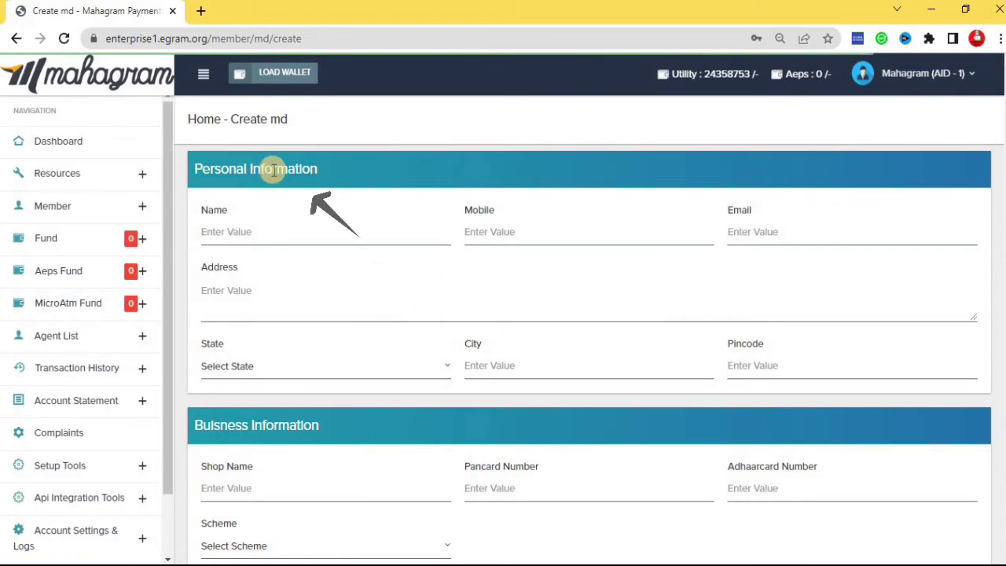
scroll(306, 265, down, 2)
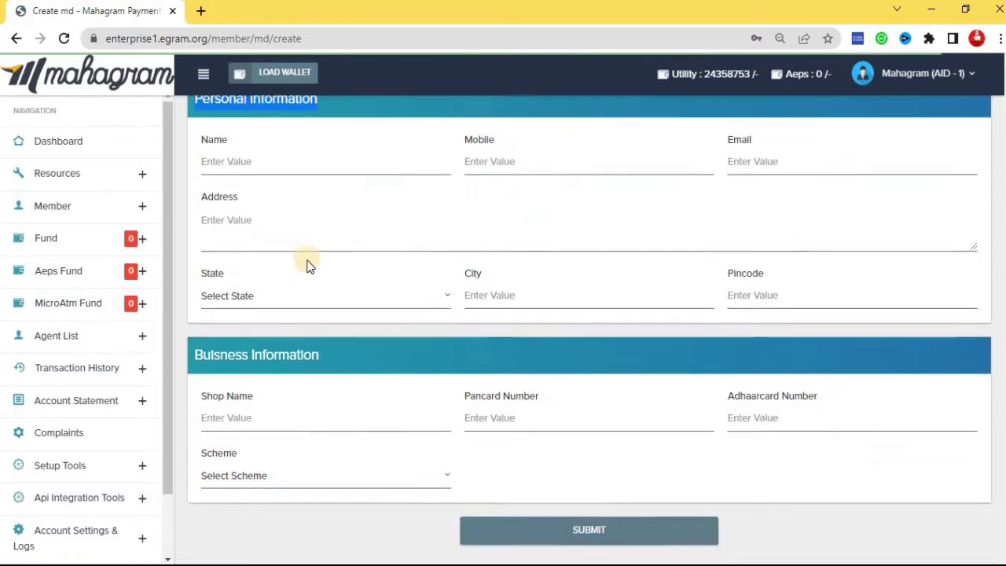
triple_click(283, 342)
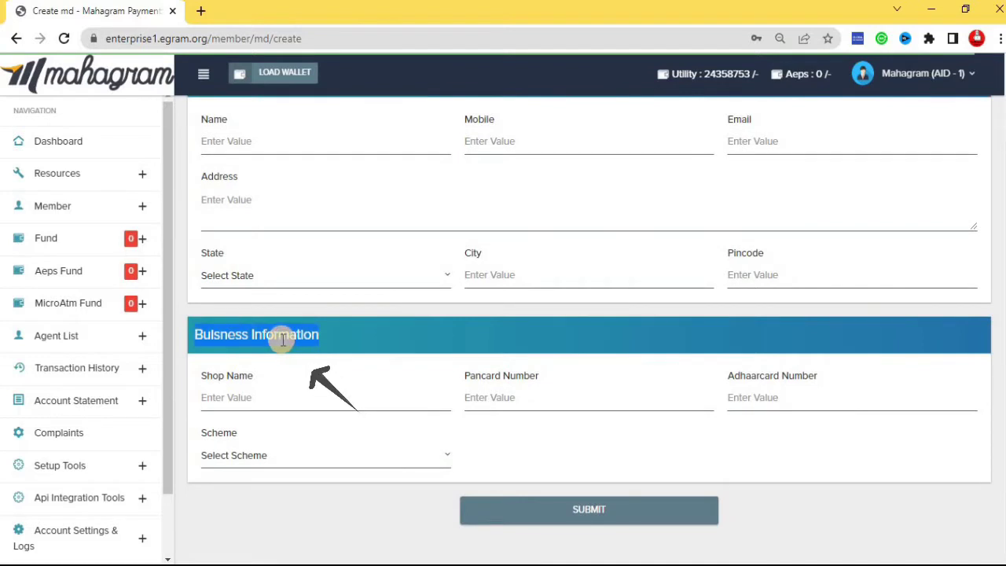
click(283, 339)
triple_click(283, 339)
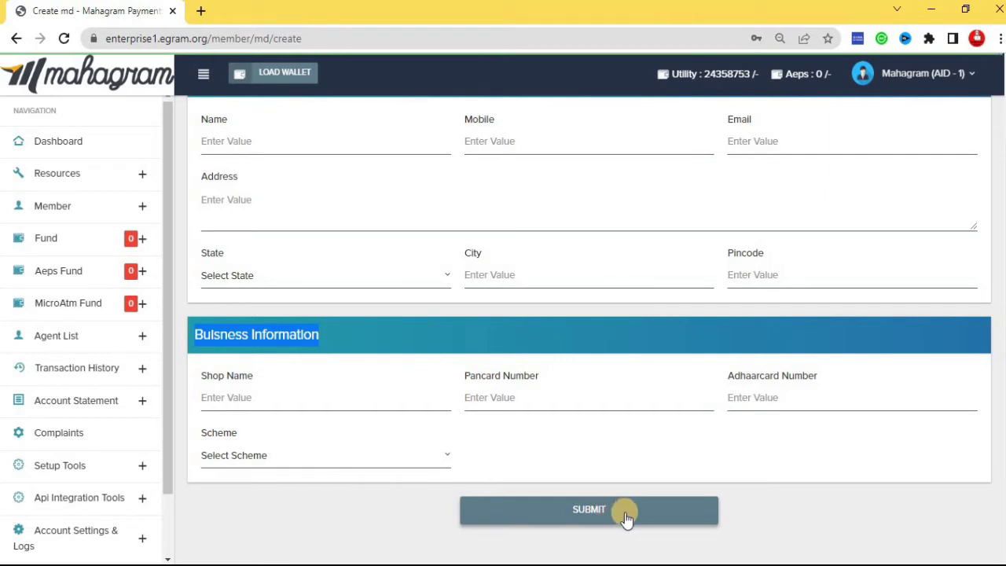
click(490, 331)
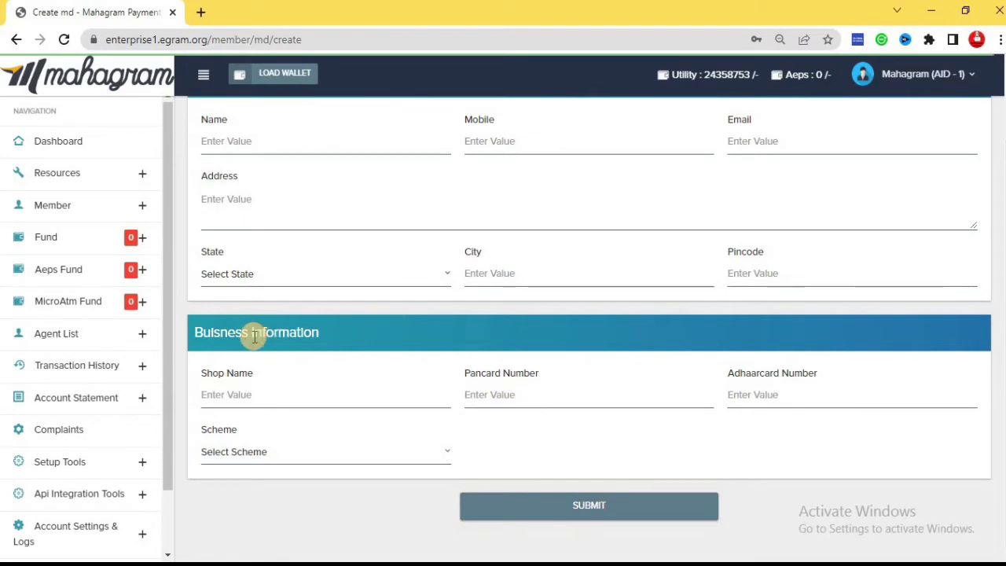
scroll(254, 334, up, 2)
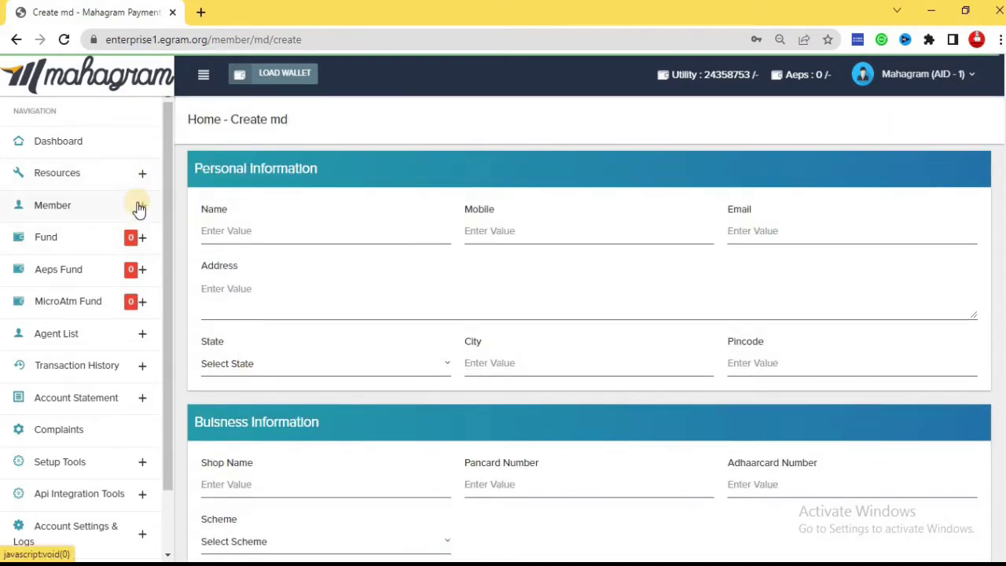
Return to the Master Distributor list and look through its entries
click(134, 205)
click(93, 271)
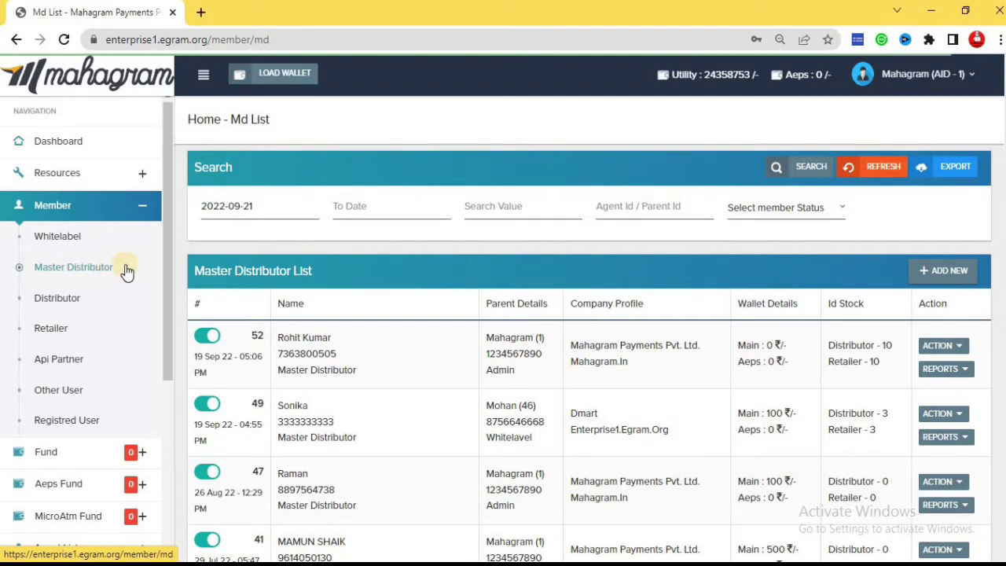
triple_click(253, 276)
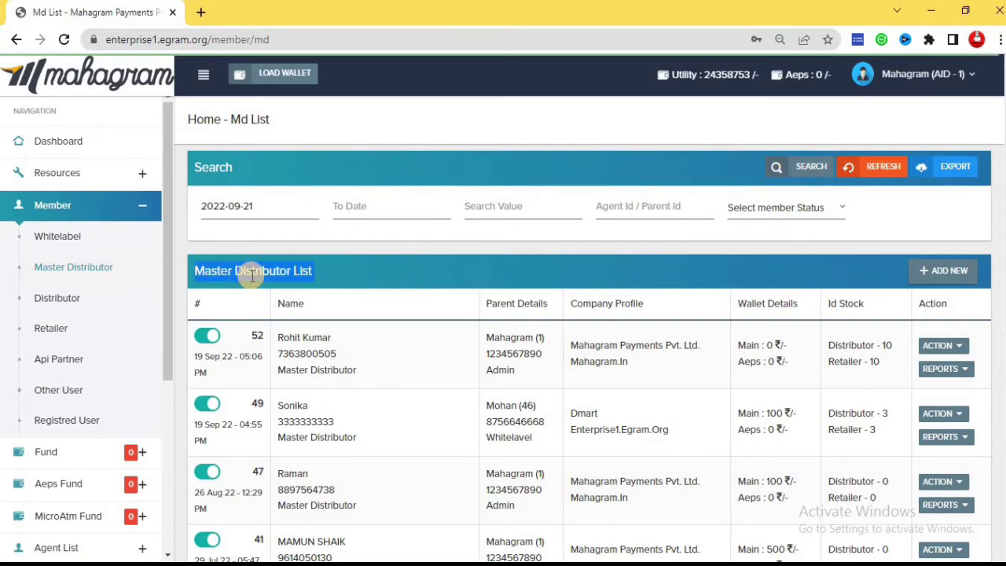
click(252, 276)
triple_click(252, 277)
click(252, 276)
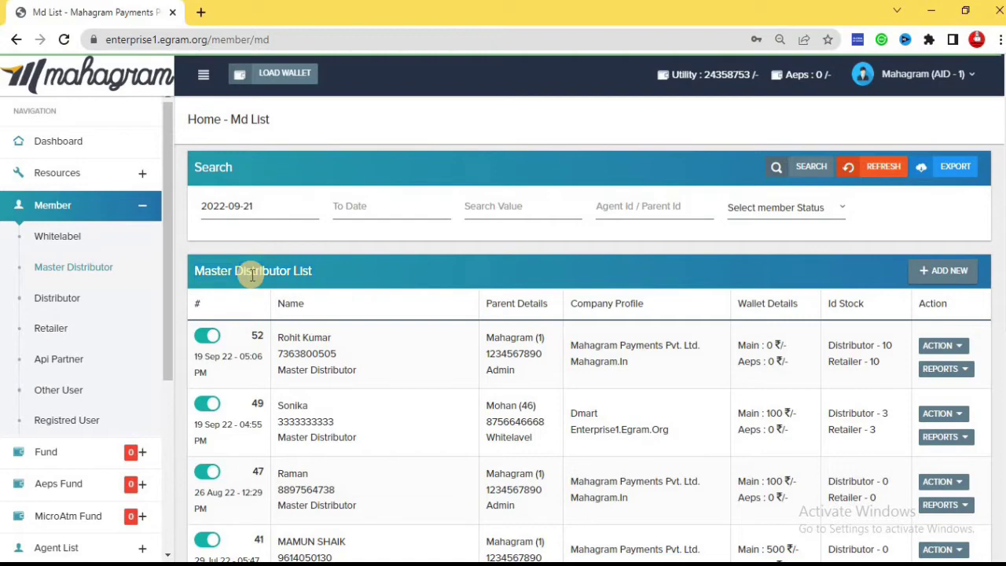
triple_click(252, 277)
click(252, 277)
scroll(582, 360, down, 5)
scroll(581, 359, up, 5)
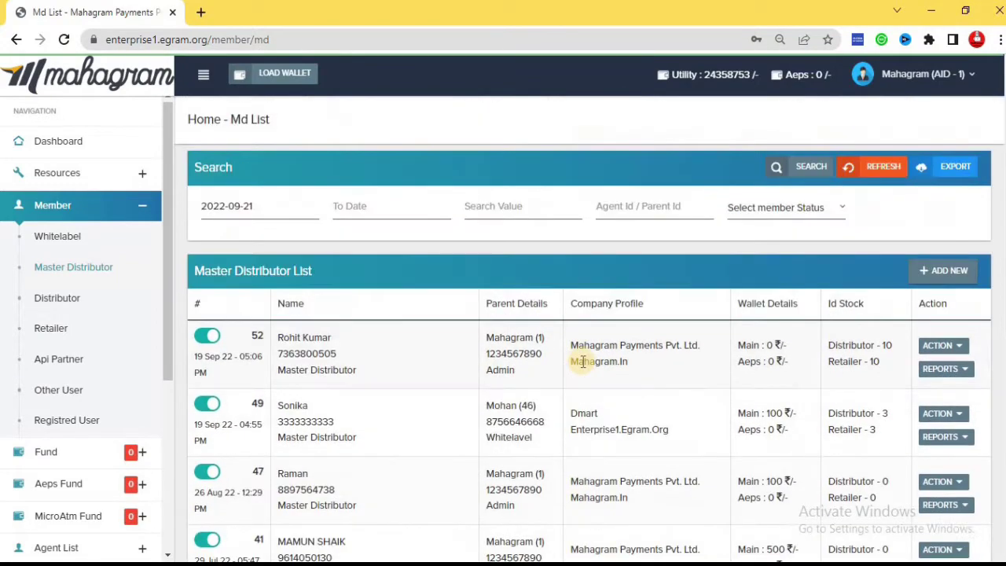
scroll(582, 360, down, 5)
scroll(580, 360, up, 5)
Switch the first listed master distributor's status off and back on
click(211, 339)
click(210, 340)
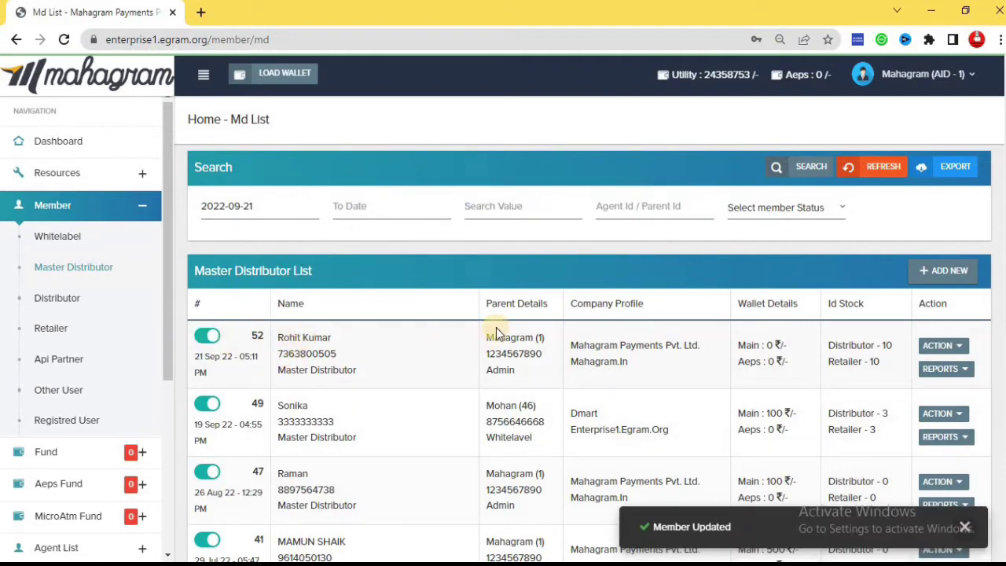
Review the parent, company profile and wallet details columns, checking the first master distributor's Main and Aeps balances
triple_click(516, 303)
click(597, 307)
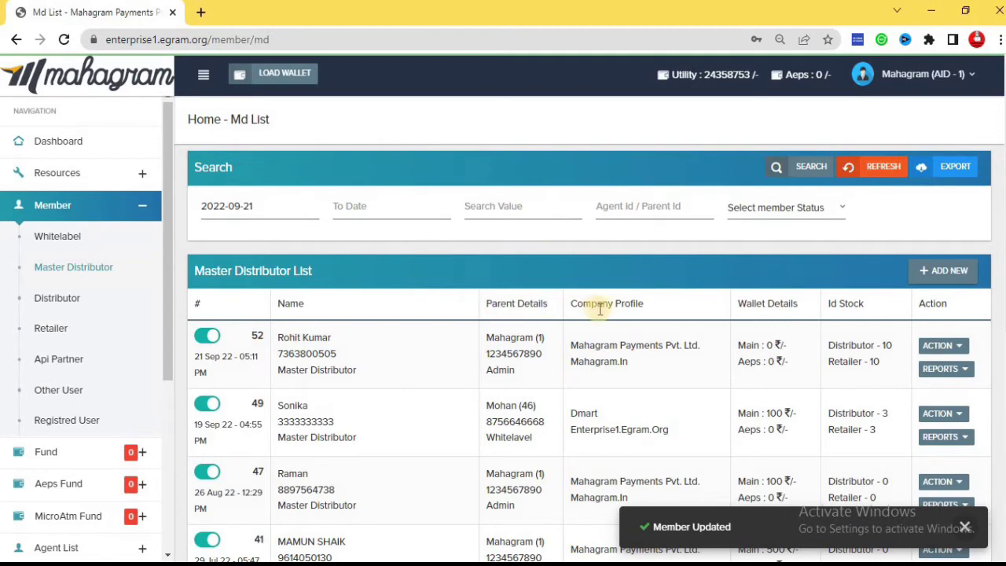
triple_click(757, 309)
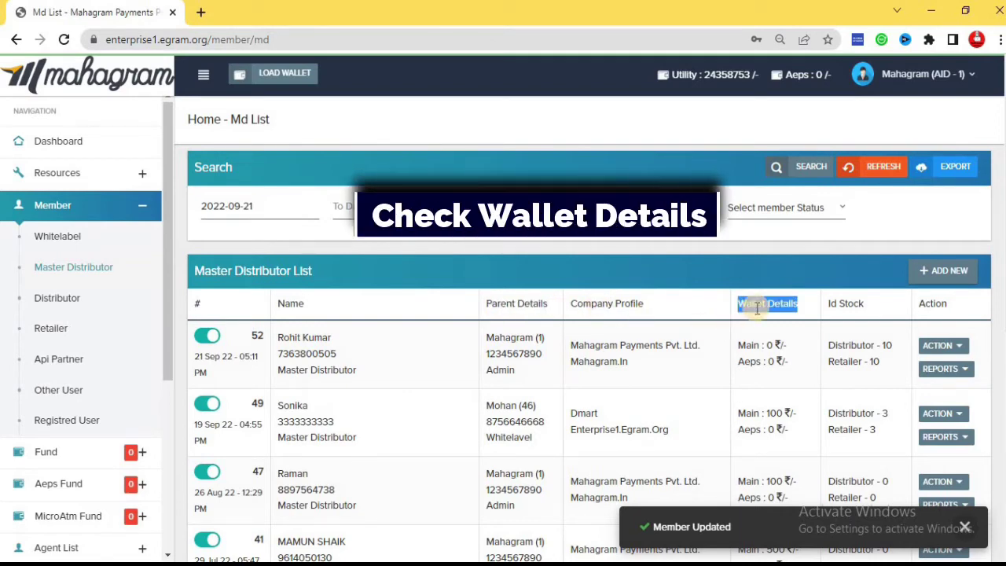
click(765, 311)
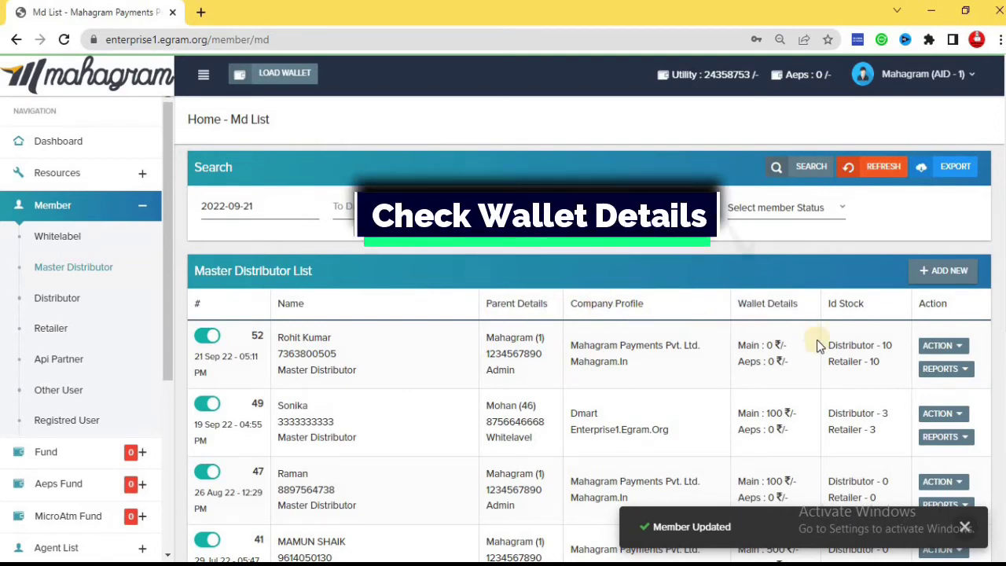
click(966, 526)
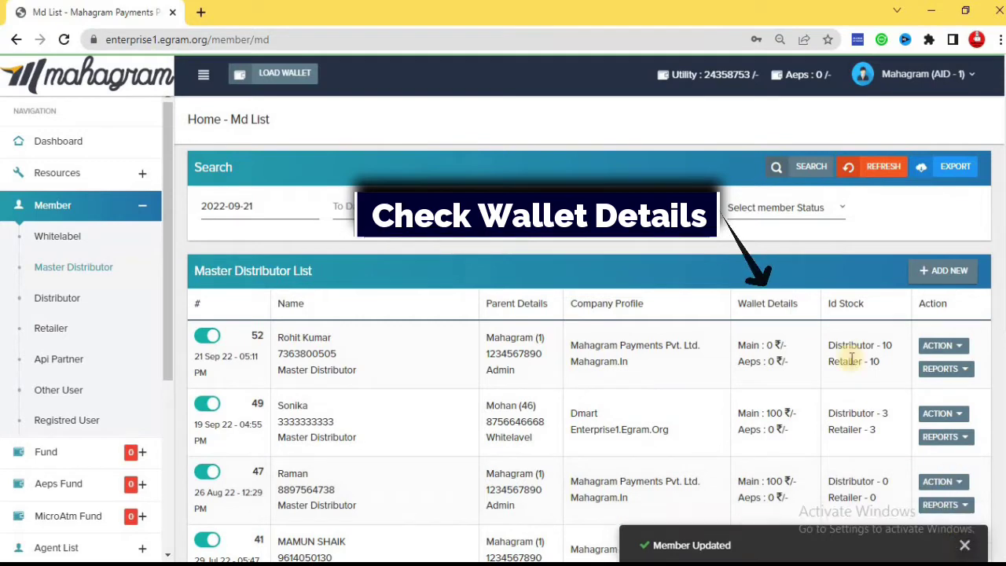
triple_click(742, 344)
triple_click(751, 363)
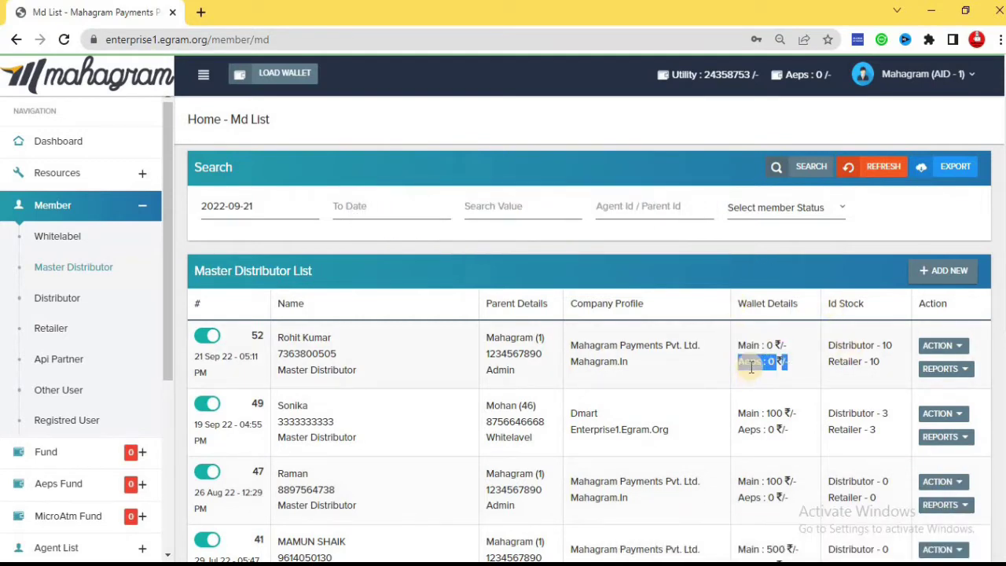
Check the first master distributor's ID stock for distributors and retailers
click(864, 300)
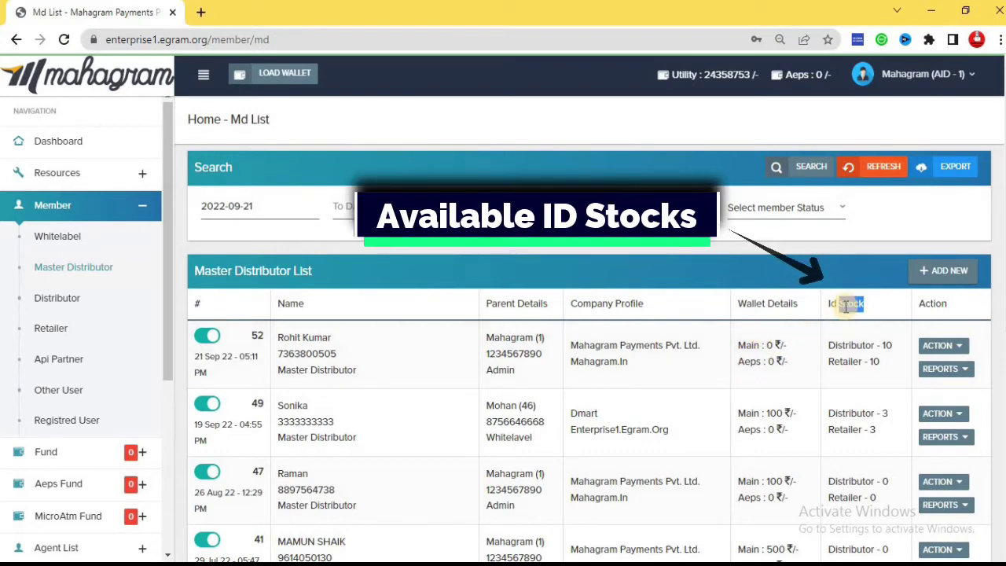
triple_click(846, 305)
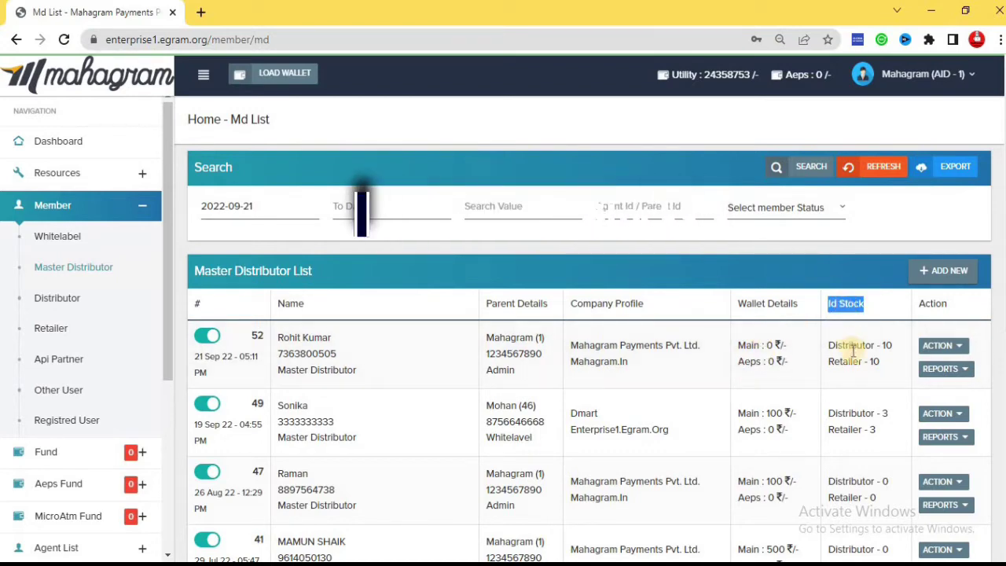
triple_click(852, 352)
click(852, 361)
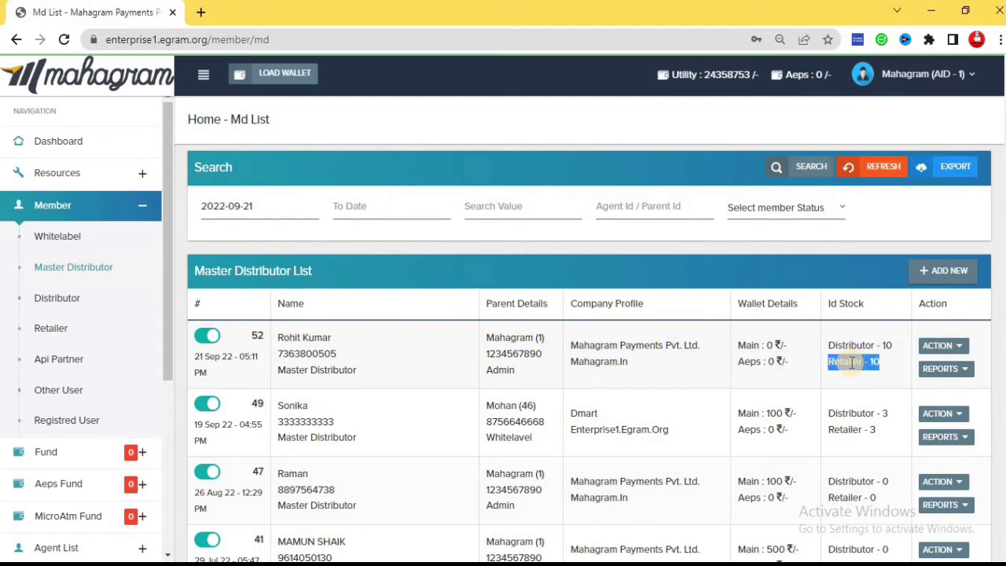
triple_click(844, 303)
Recheck the wallet and parent details columns and examine the first member's name, mobile number and role
double_click(757, 303)
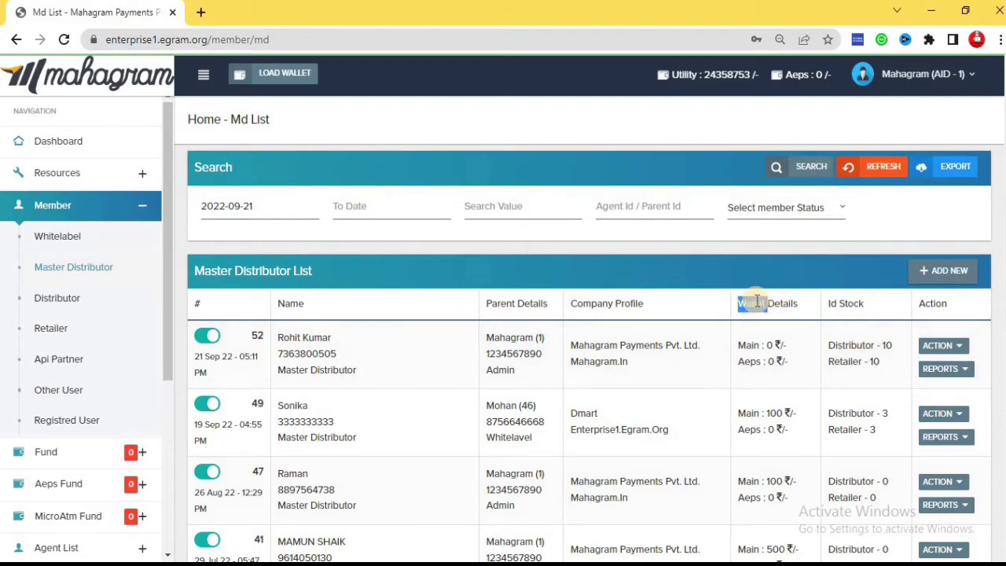
triple_click(757, 302)
triple_click(532, 304)
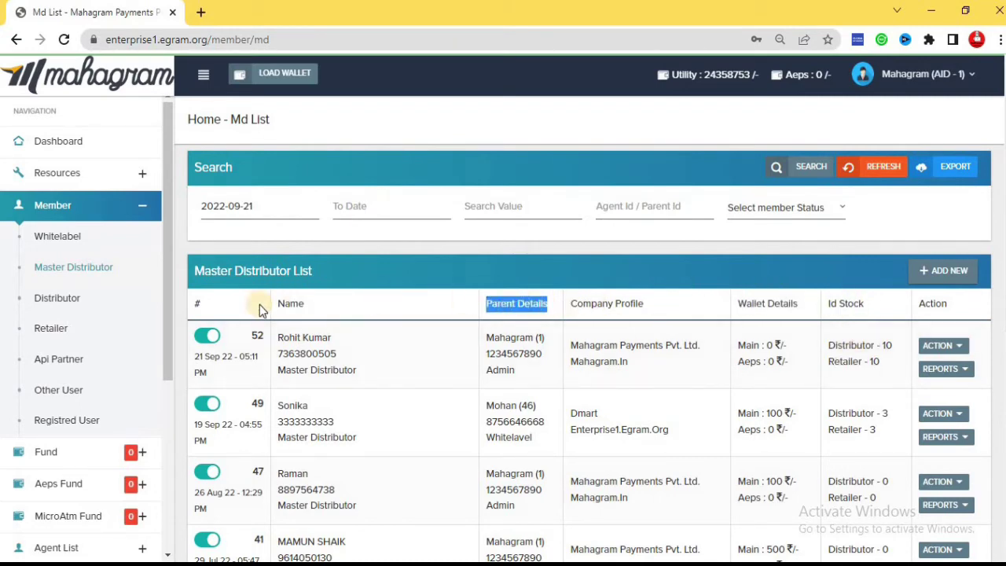
click(583, 348)
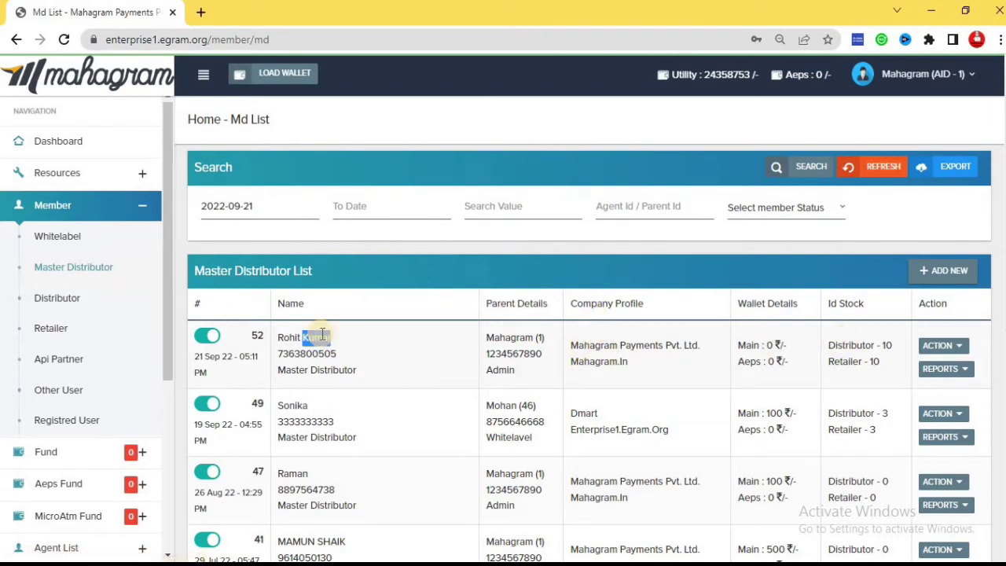
drag(322, 335, 333, 367)
click(333, 366)
double_click(319, 348)
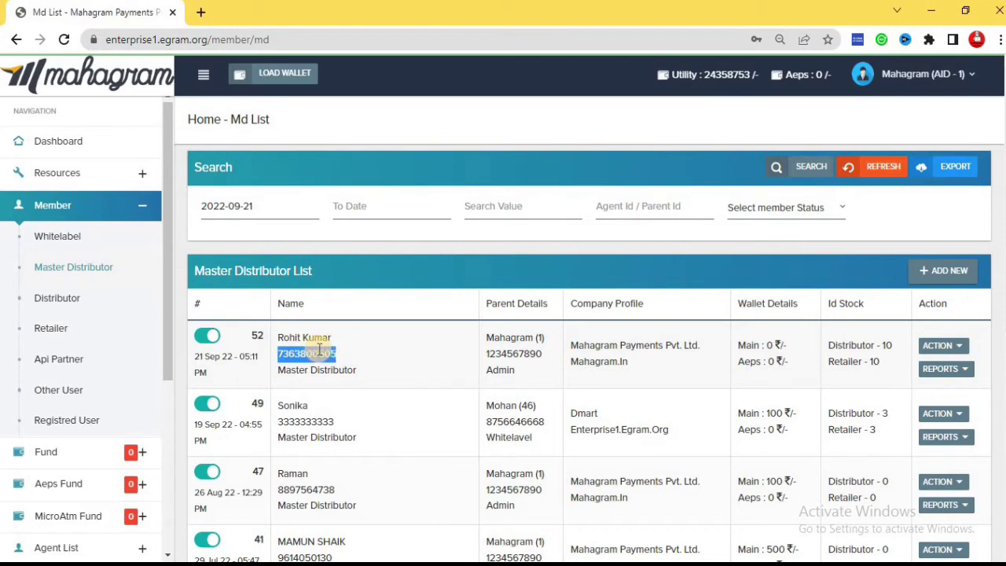
triple_click(317, 370)
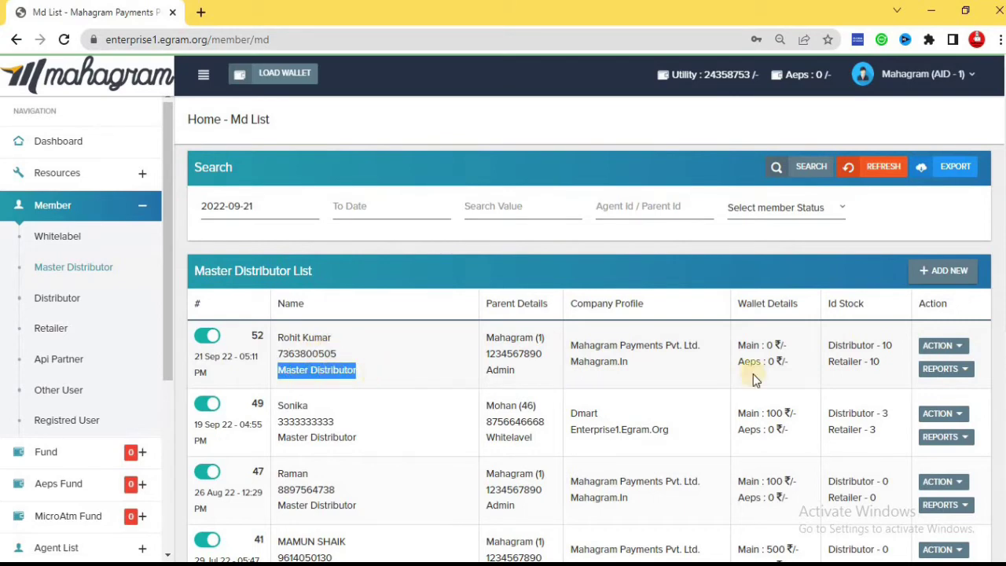
View the actions and settings available for the first listed master distributor
click(959, 346)
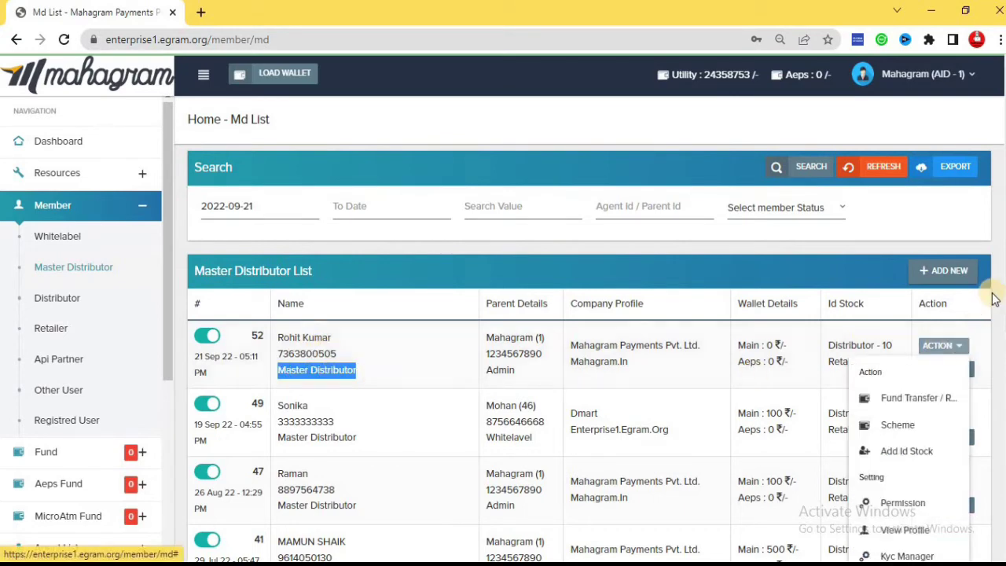
scroll(958, 346, down, 3)
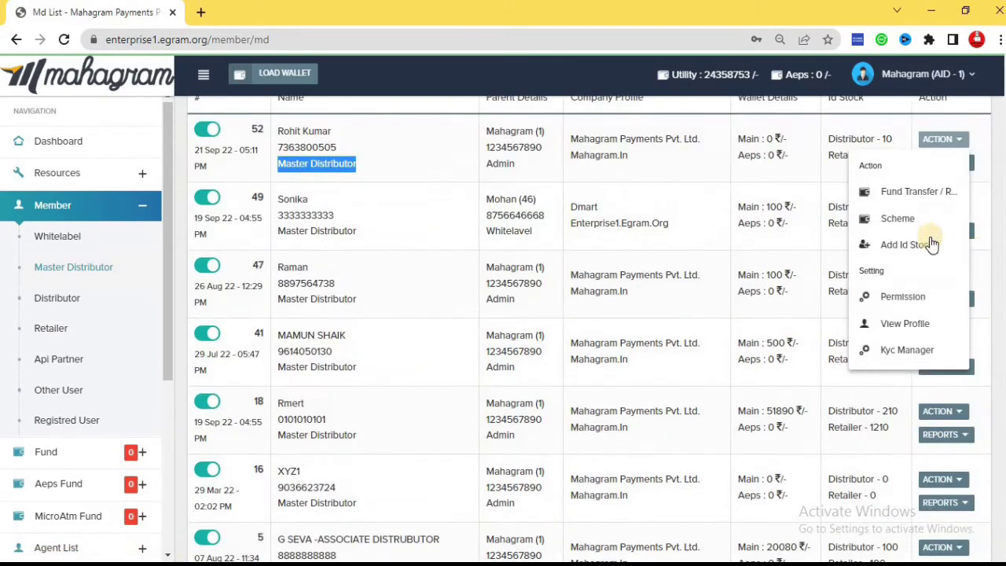
click(960, 142)
click(961, 142)
click(963, 142)
click(963, 141)
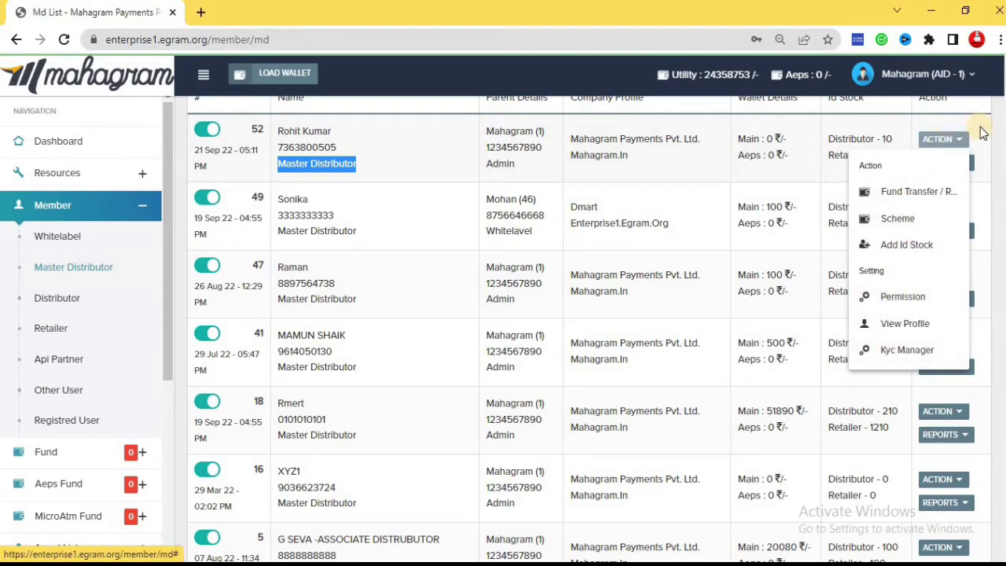
Check the available actions for the second, third and fourth listed master distributors
click(972, 198)
click(963, 209)
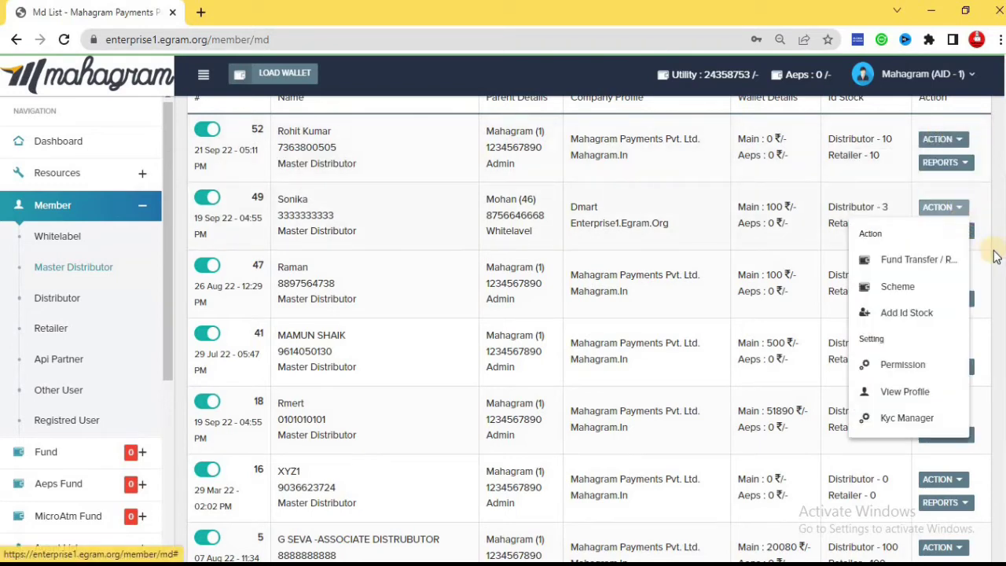
click(978, 256)
click(965, 279)
click(980, 277)
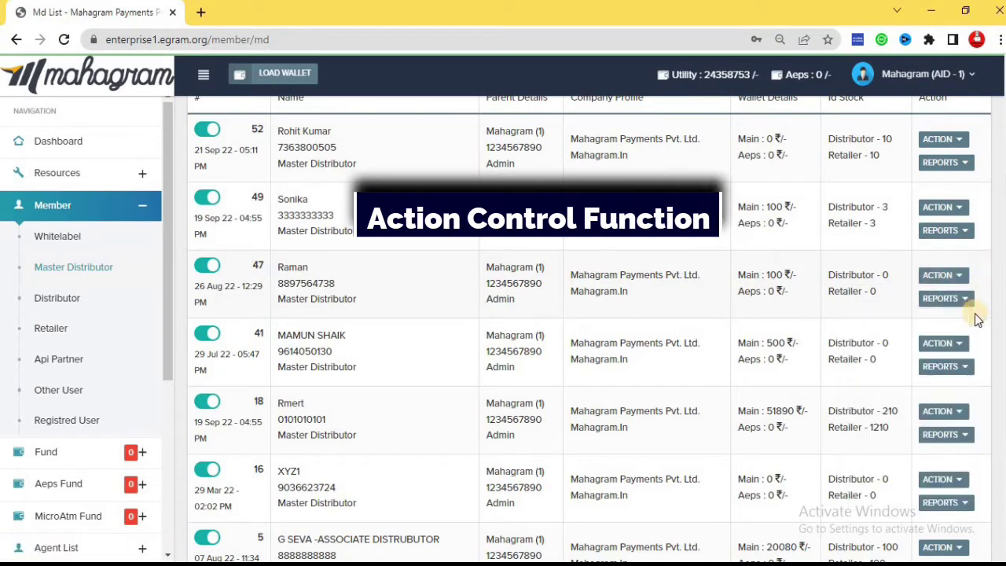
click(968, 342)
click(947, 343)
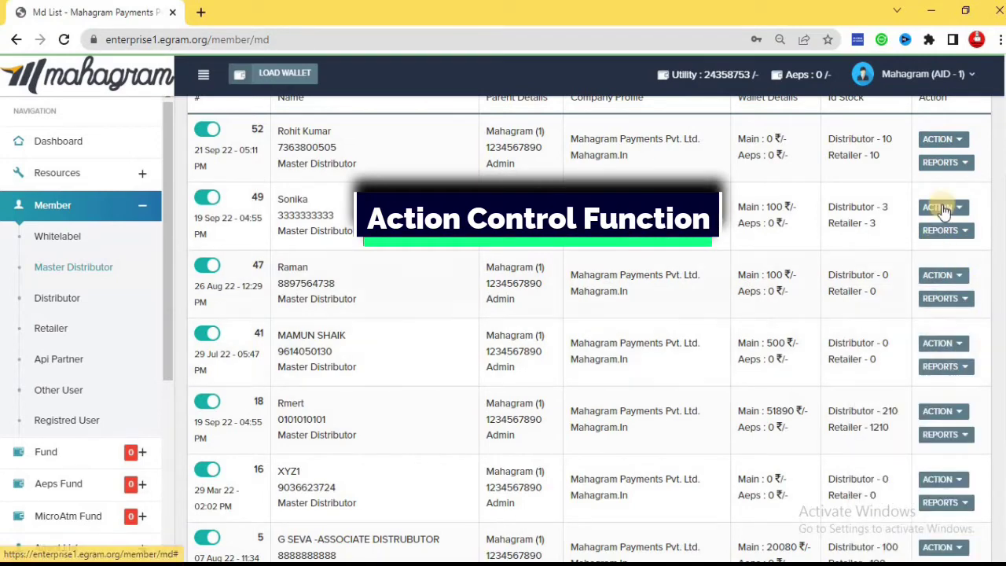
Explore the Transfer and Return fund actions for the first listed master distributor, closing the form without submitting
click(966, 140)
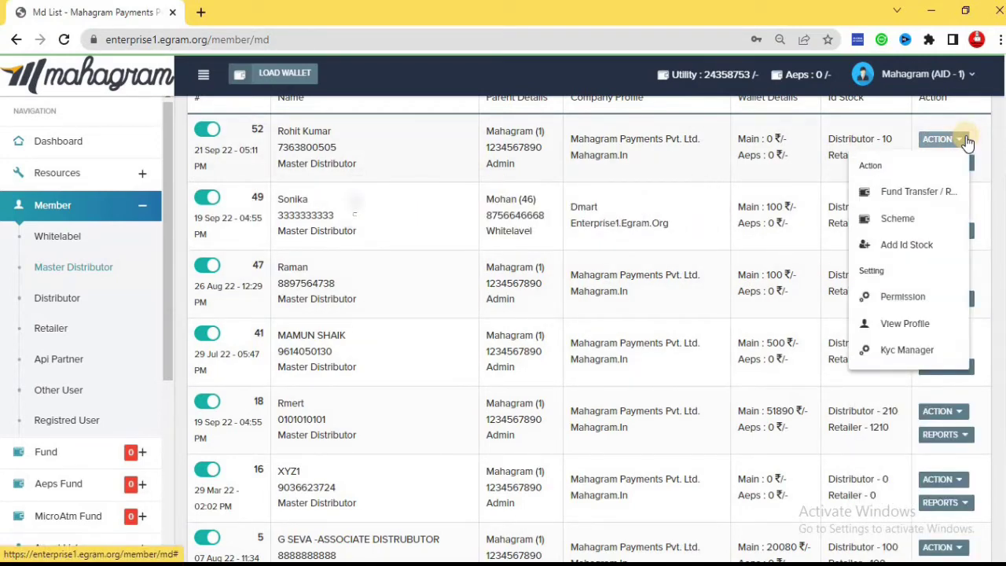
click(892, 196)
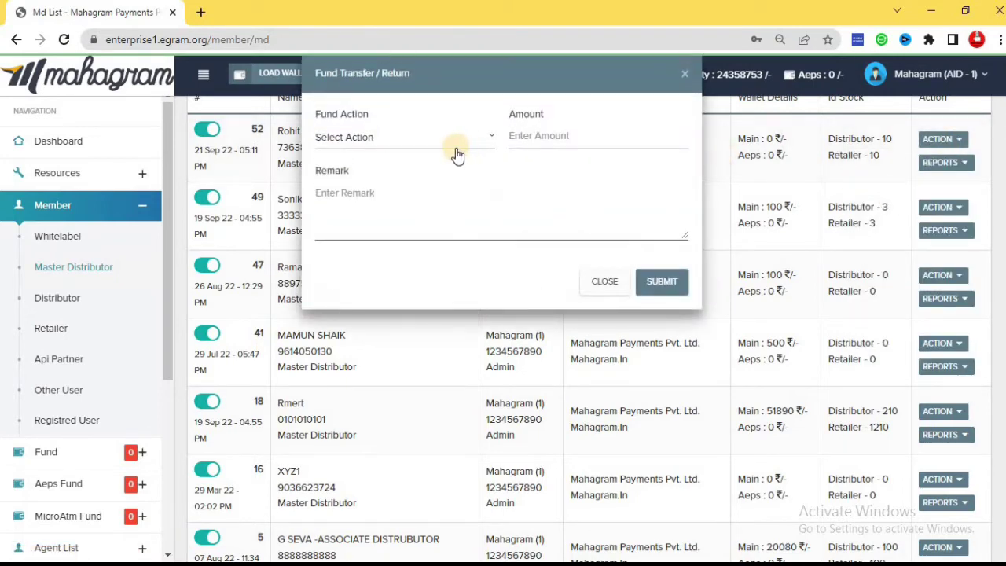
click(456, 146)
click(350, 241)
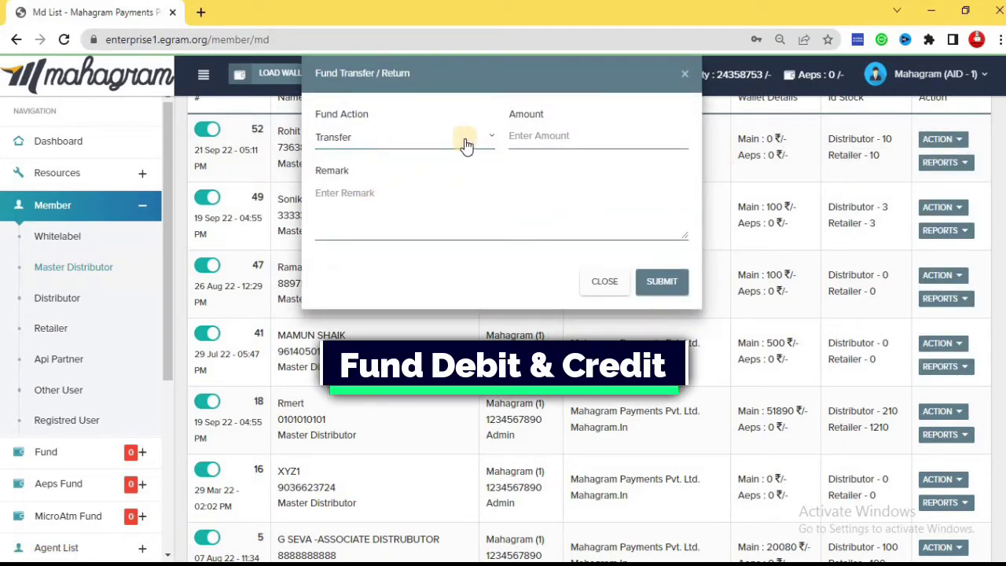
click(407, 140)
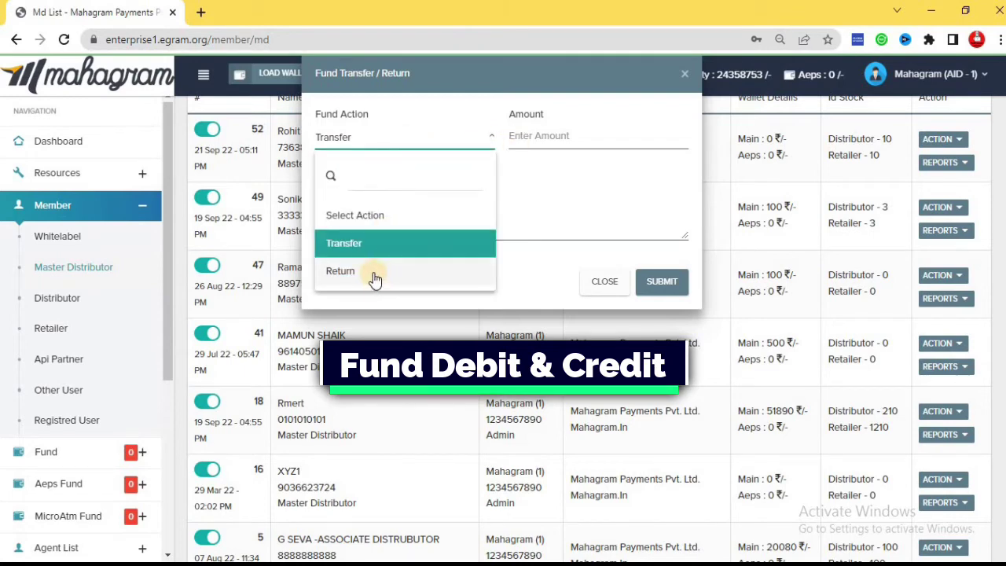
click(374, 277)
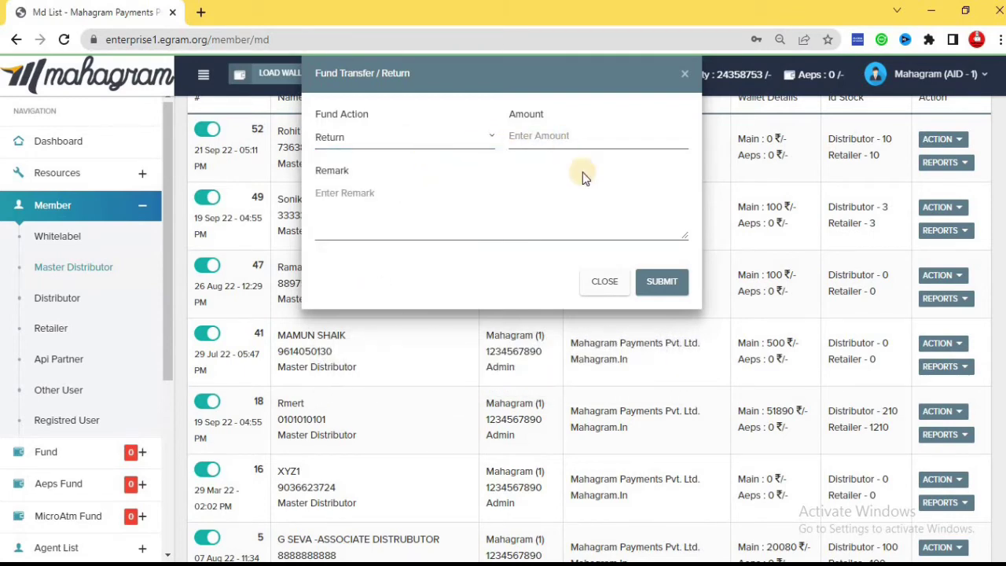
click(610, 281)
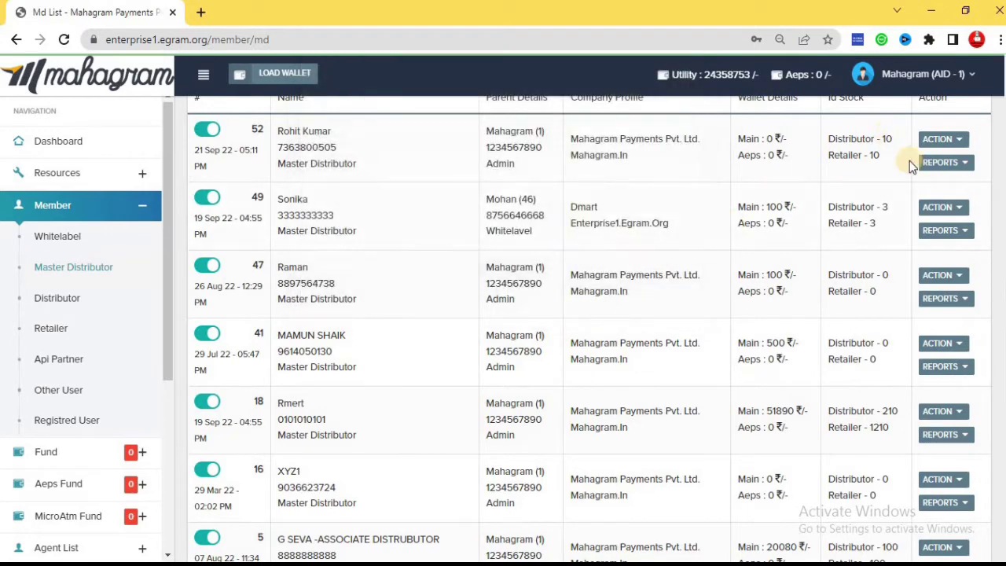
Assign the Default scheme to the first listed master distributor
click(943, 142)
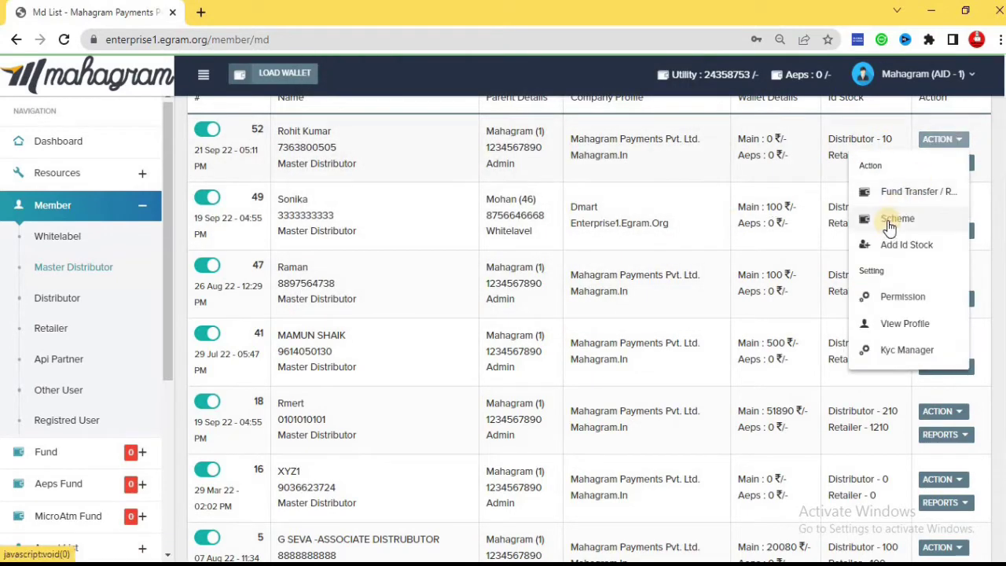
click(892, 220)
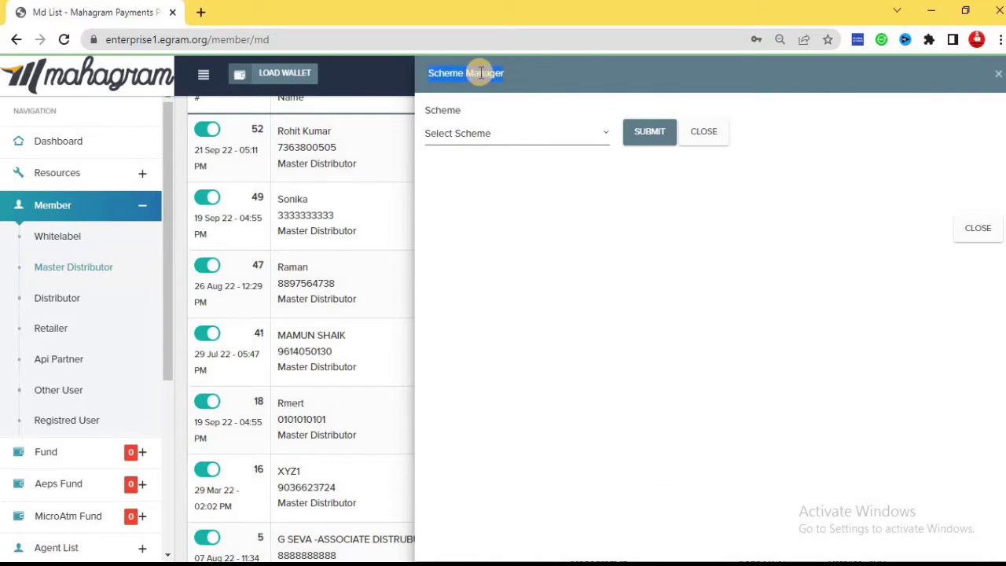
click(487, 135)
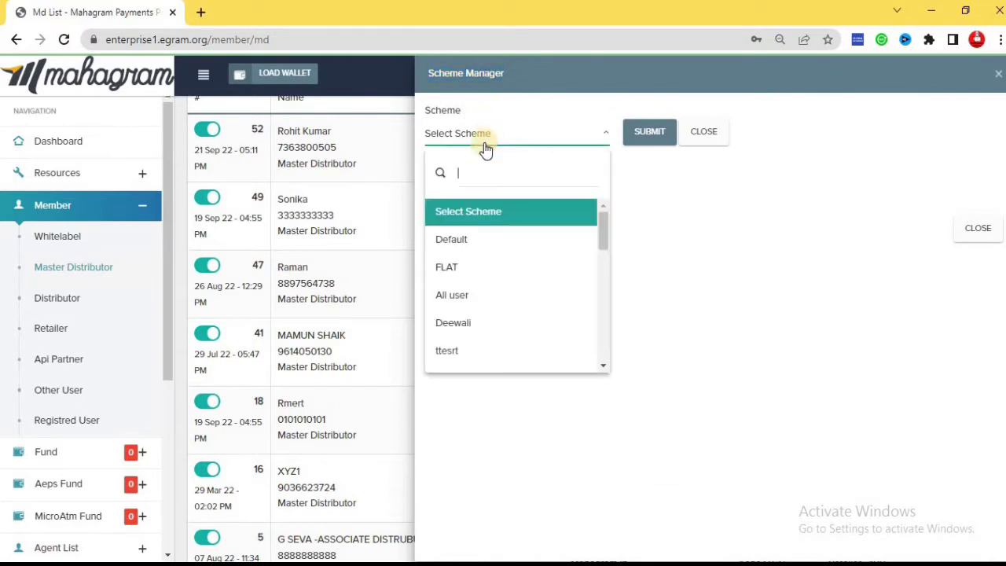
click(464, 239)
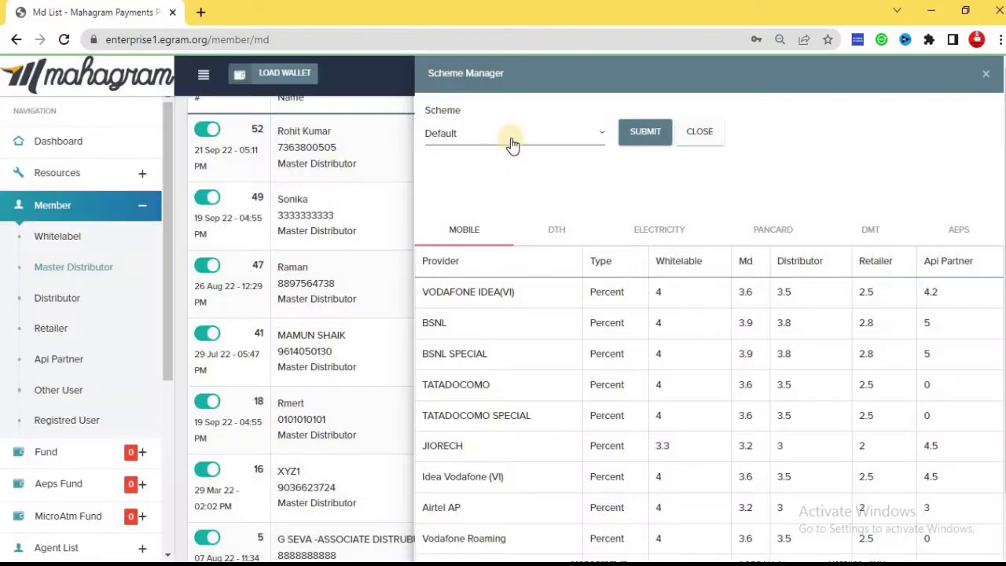
click(642, 135)
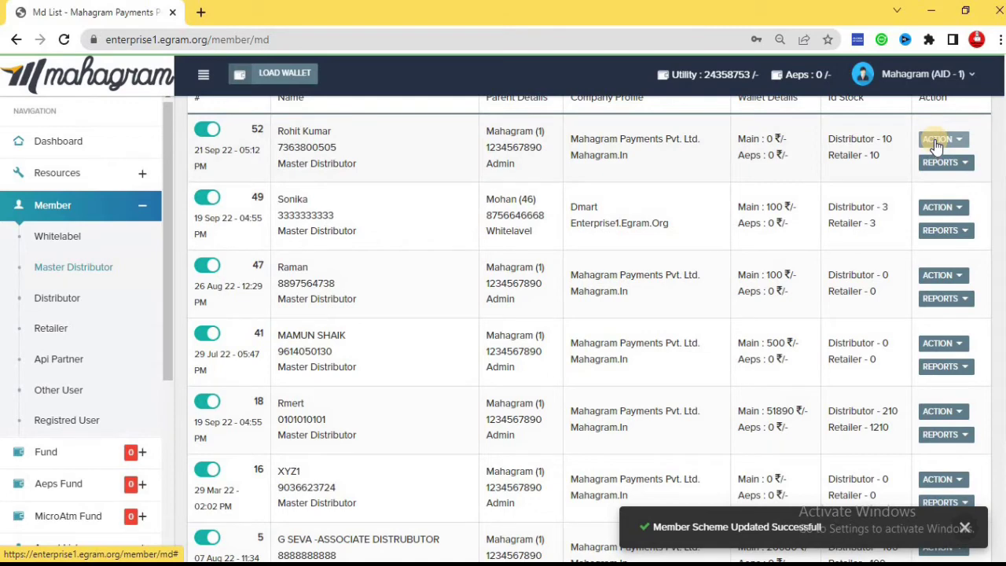
Change the first listed master distributor's scheme to FLAT
click(936, 140)
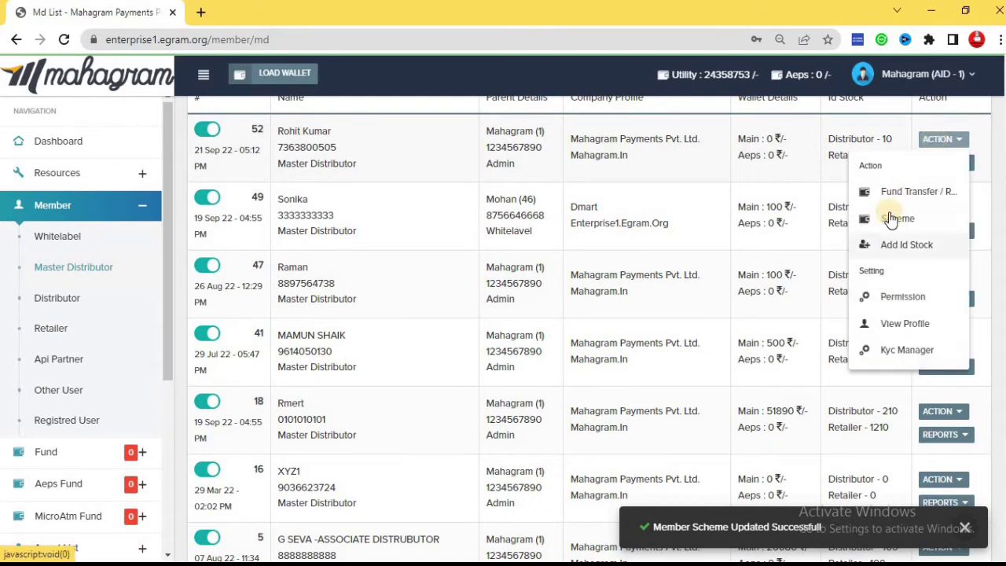
click(895, 217)
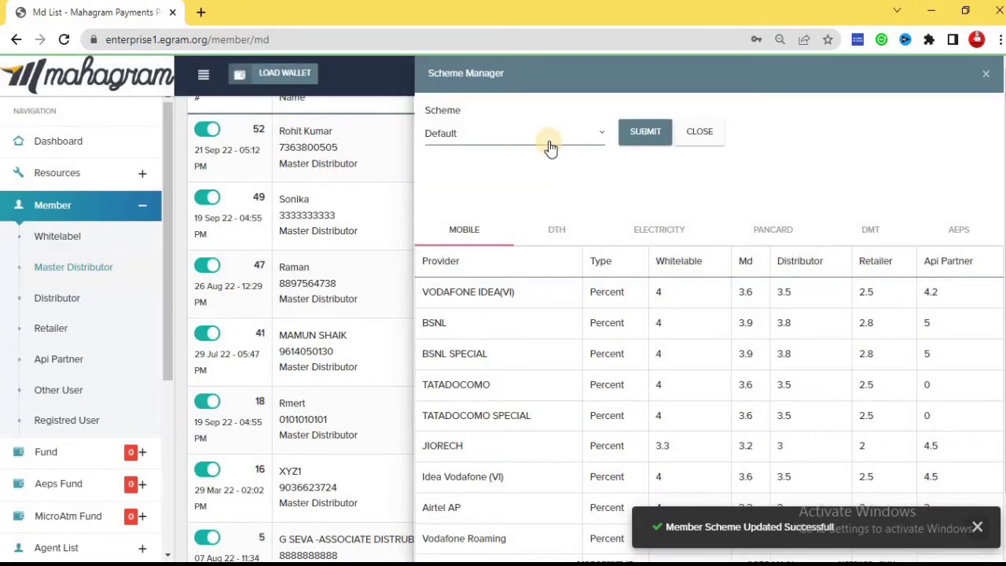
click(548, 136)
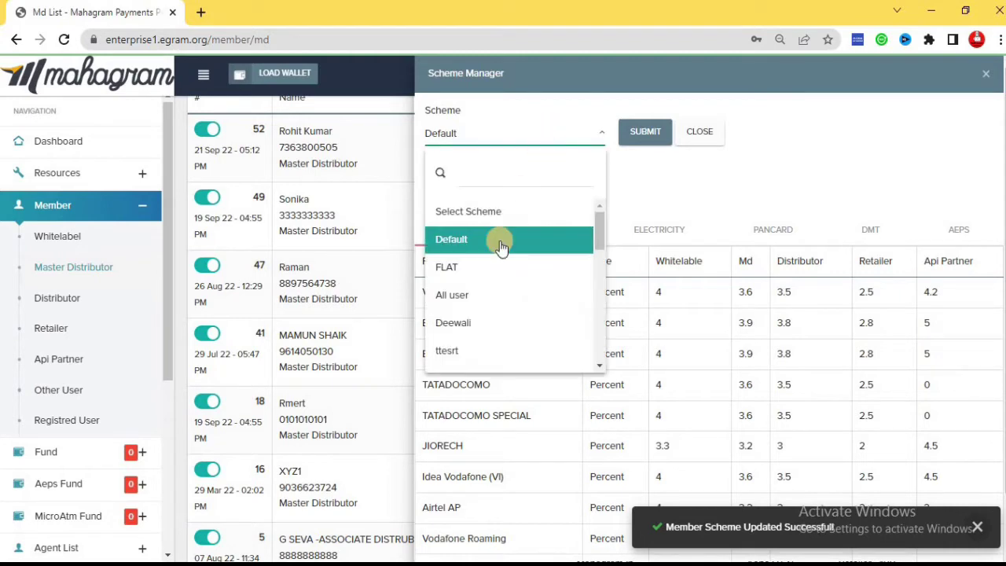
click(470, 269)
click(639, 132)
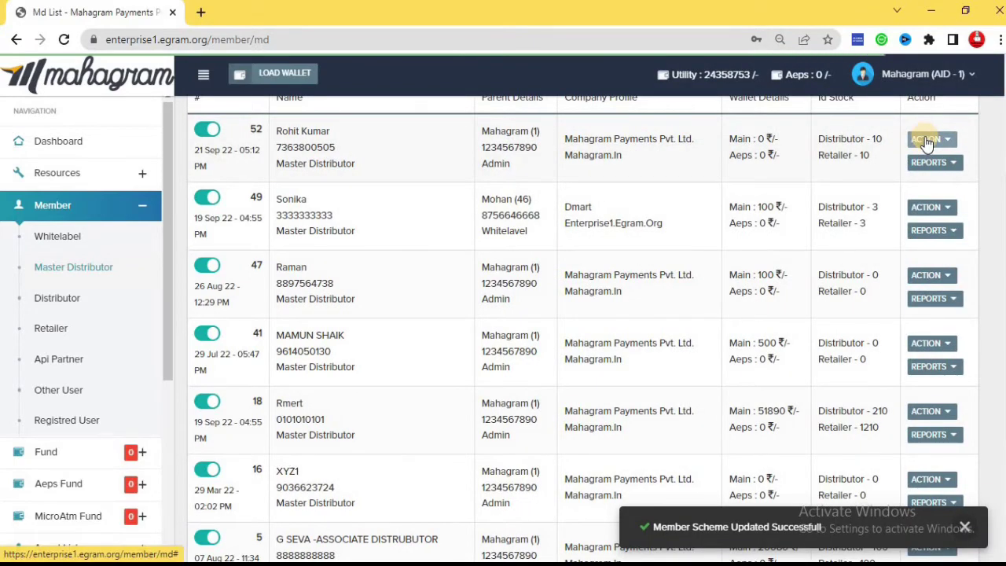
Add 10 distributor IDs and 10 retailer IDs to the first master distributor's stock and check the updated list entry
click(928, 140)
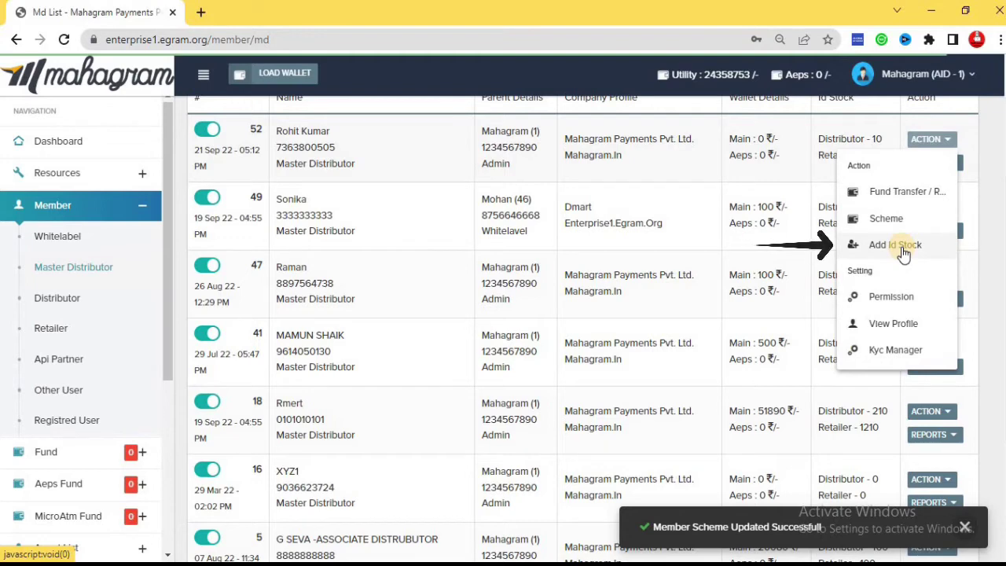
click(896, 245)
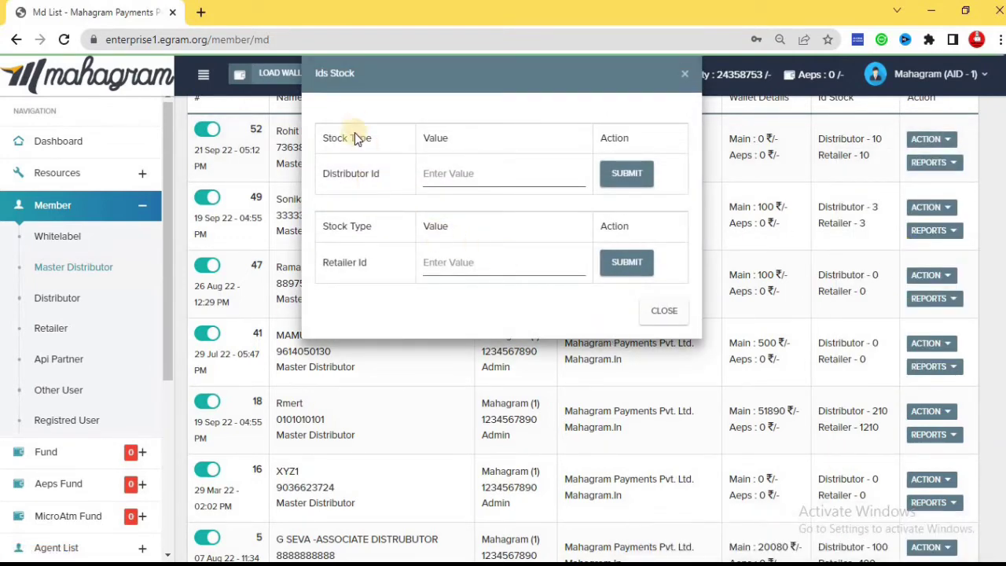
double_click(348, 174)
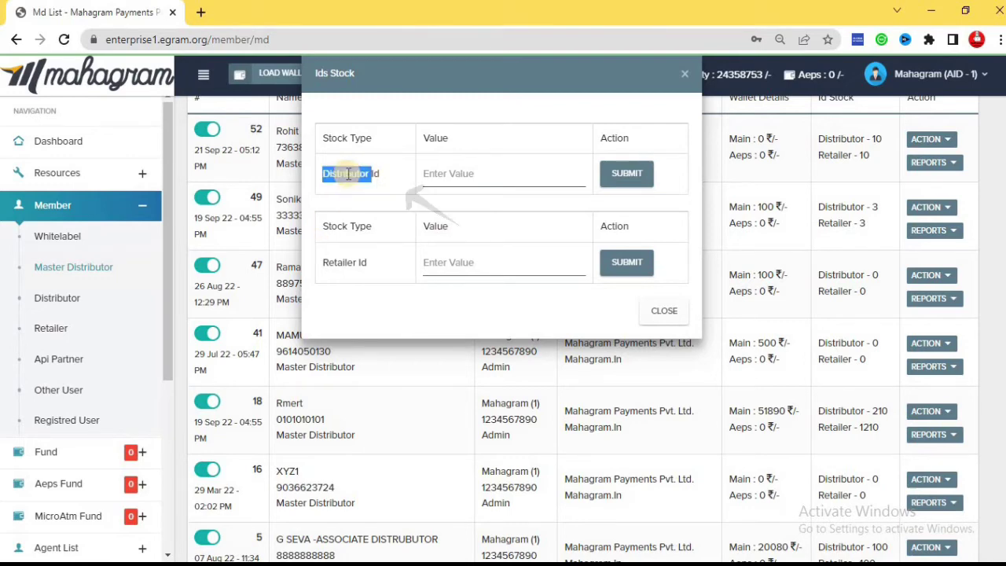
triple_click(353, 266)
click(433, 173)
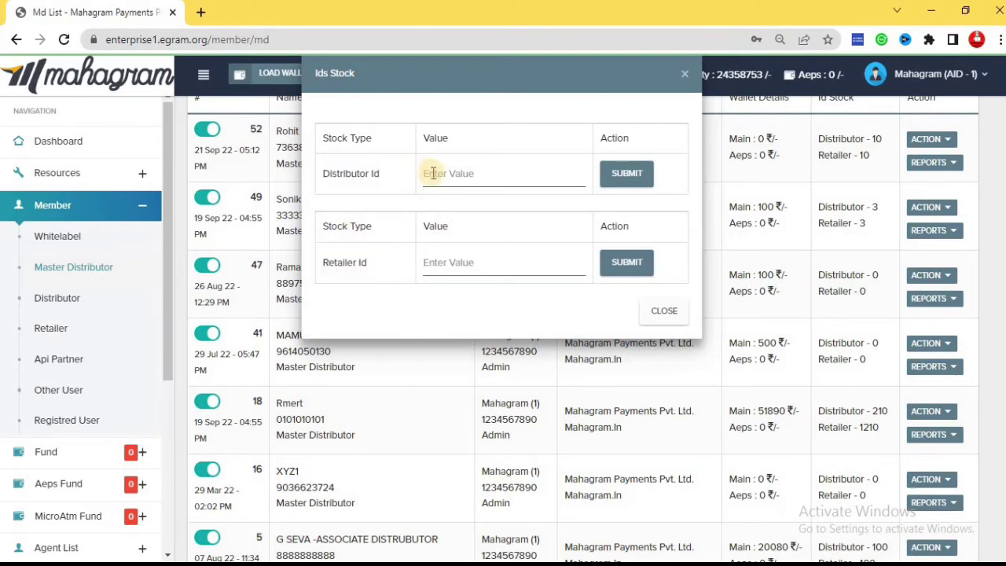
click(433, 173)
text(1)
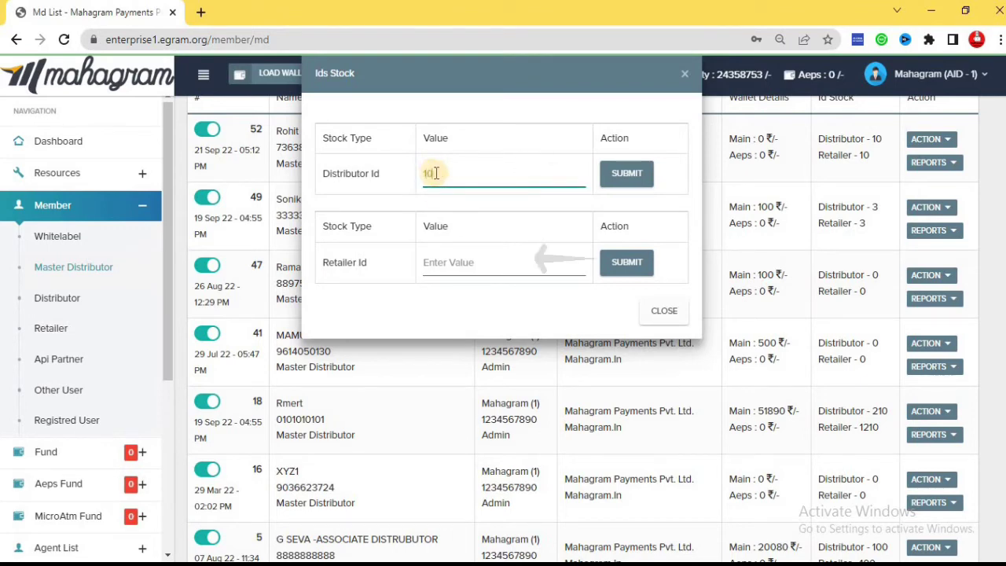
text(0)
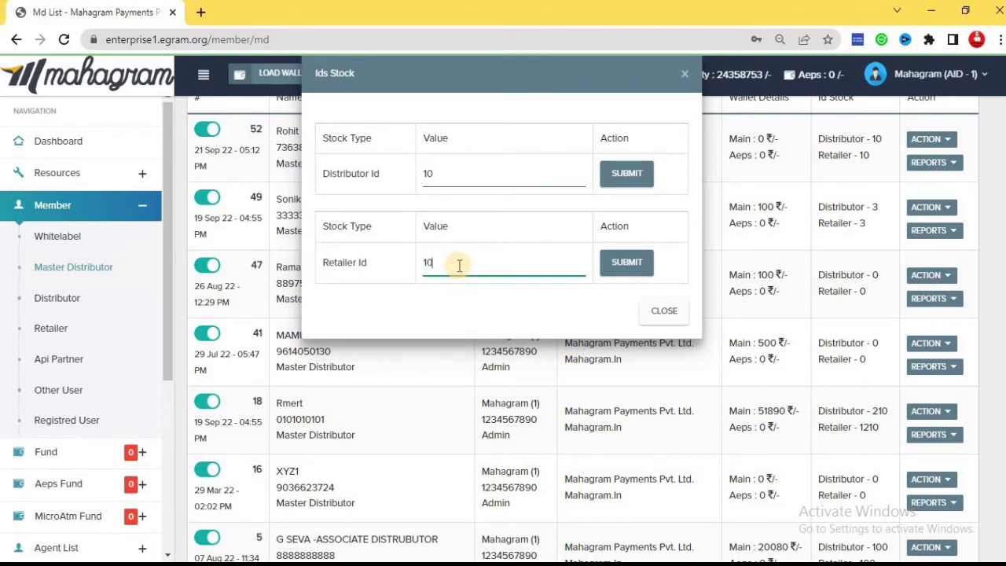
click(617, 176)
click(625, 265)
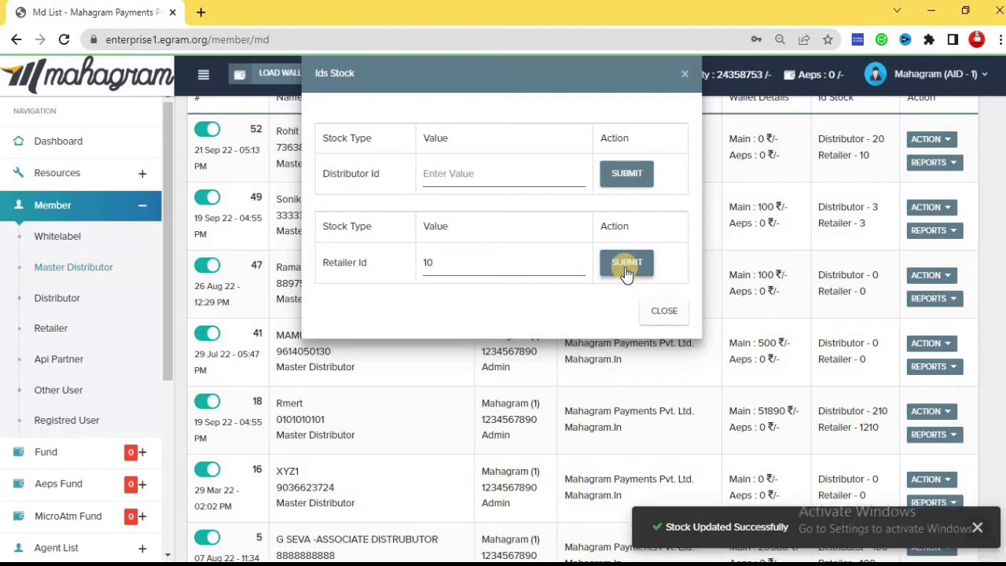
click(664, 311)
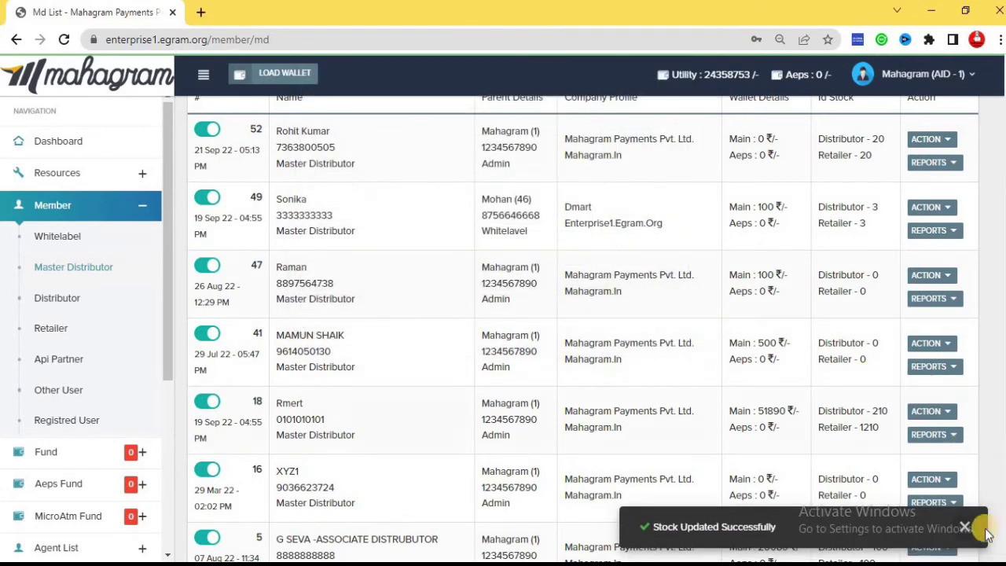
click(965, 530)
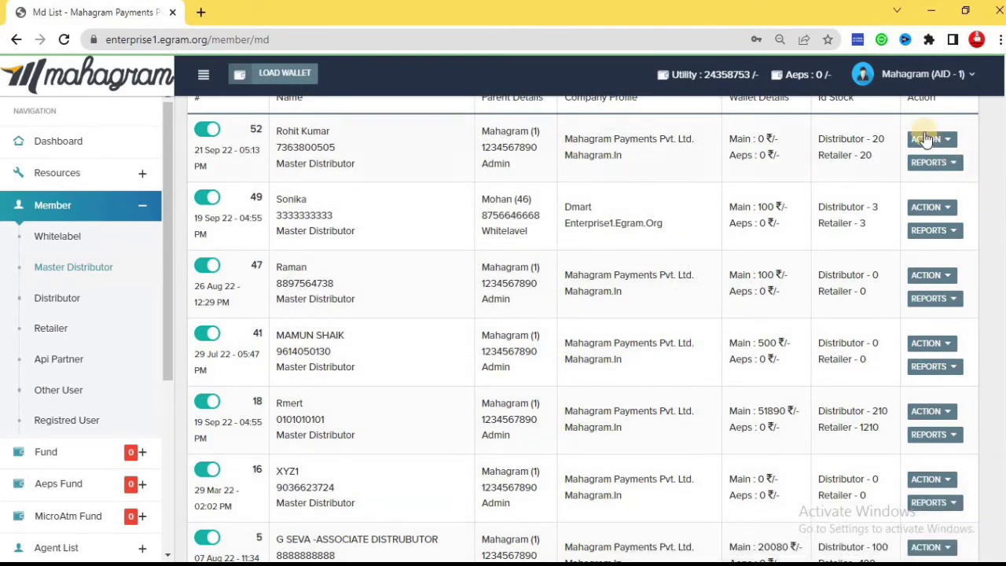
scroll(837, 220, up, 3)
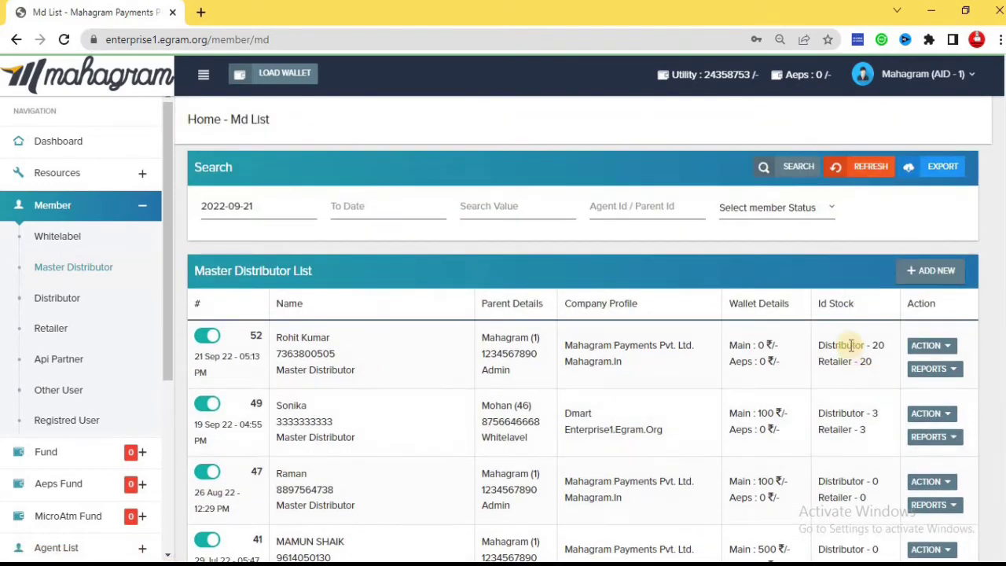
click(848, 361)
Open the first master distributor's permissions and try toggling the Member, Setup Tools and Member Report categories
click(935, 348)
scroll(927, 315, down, 3)
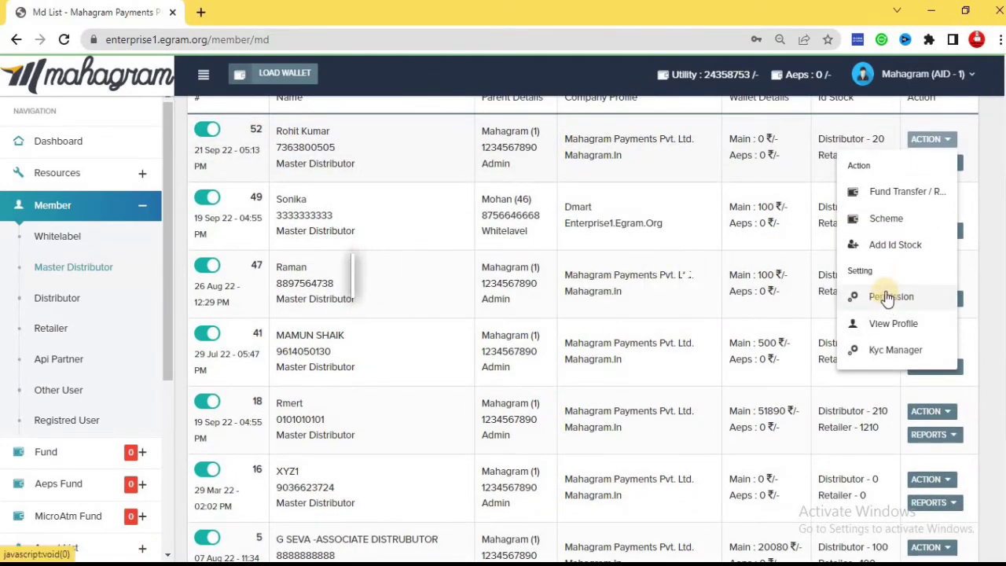
click(888, 298)
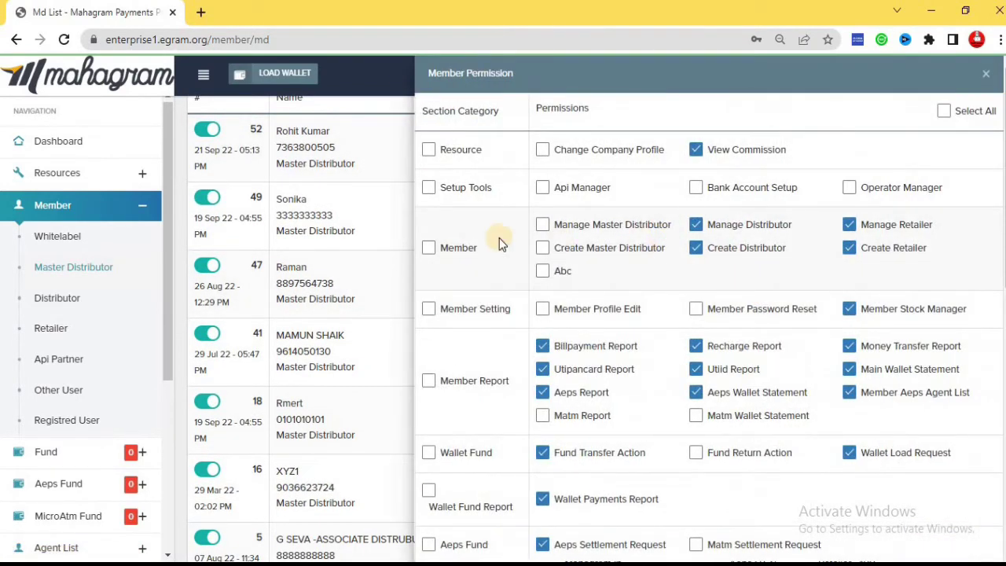
click(430, 249)
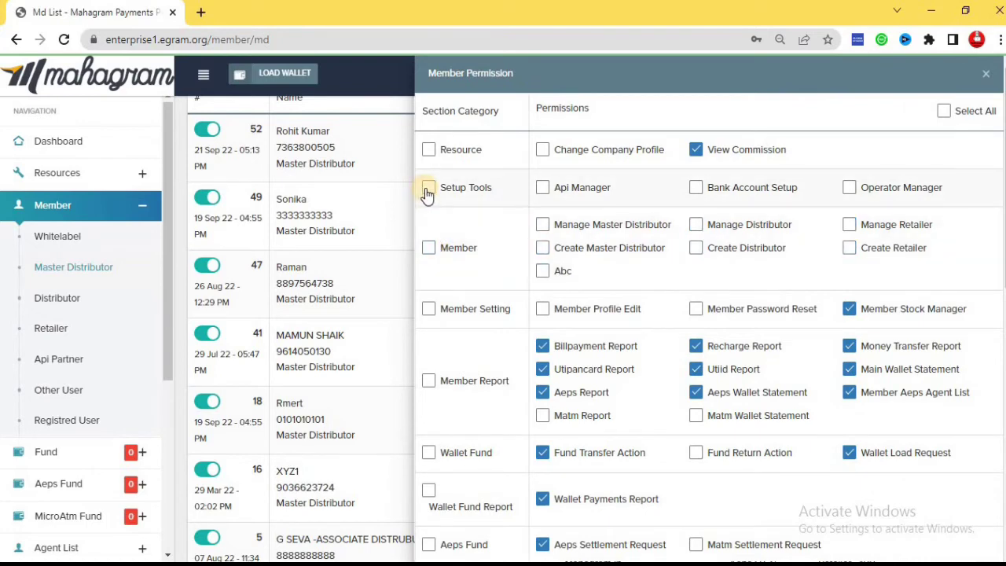
click(428, 191)
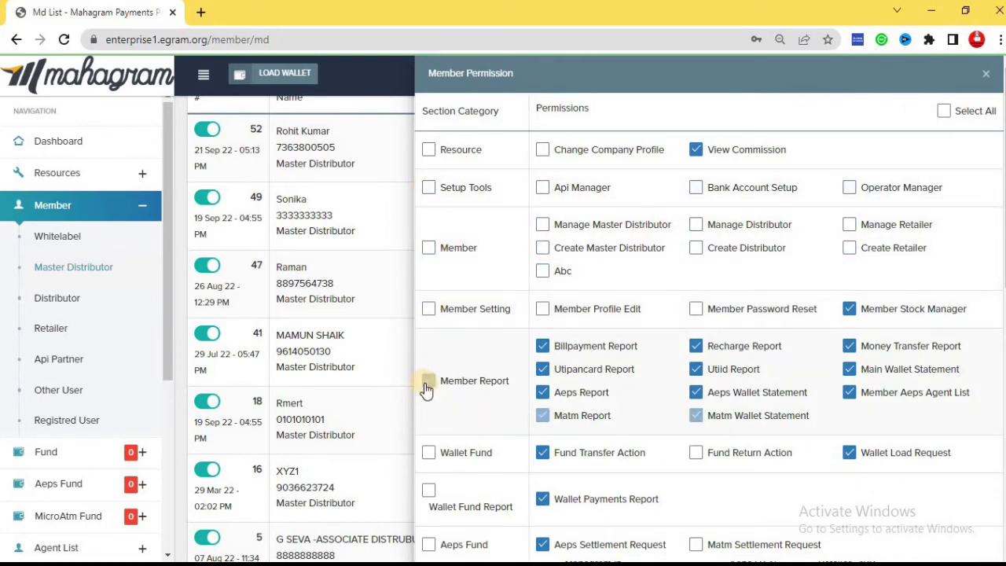
double_click(425, 391)
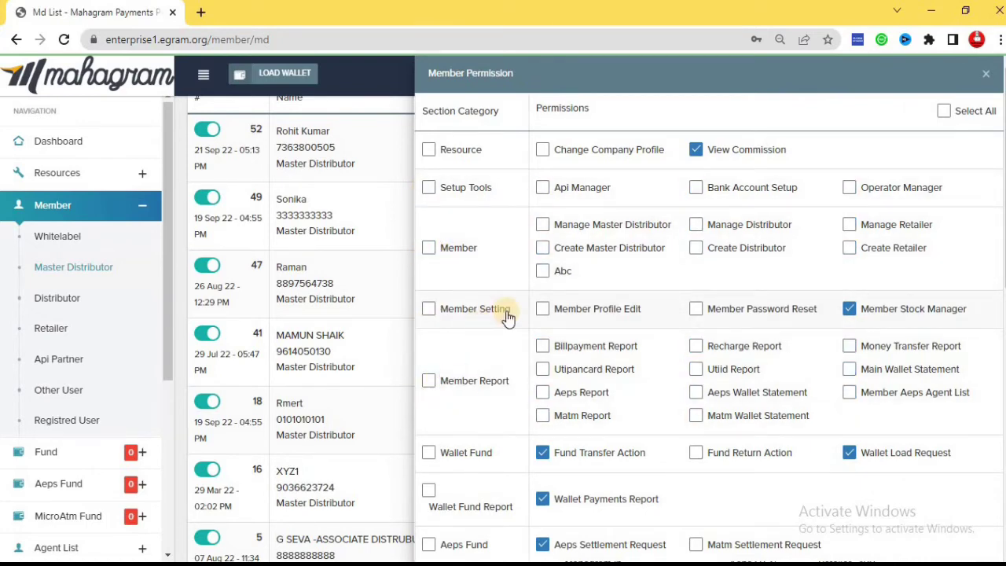
Try clearing the Agents List, Portal Services, Transactions and Transactions Status permissions, closing the permission form without submitting
scroll(507, 316, down, 5)
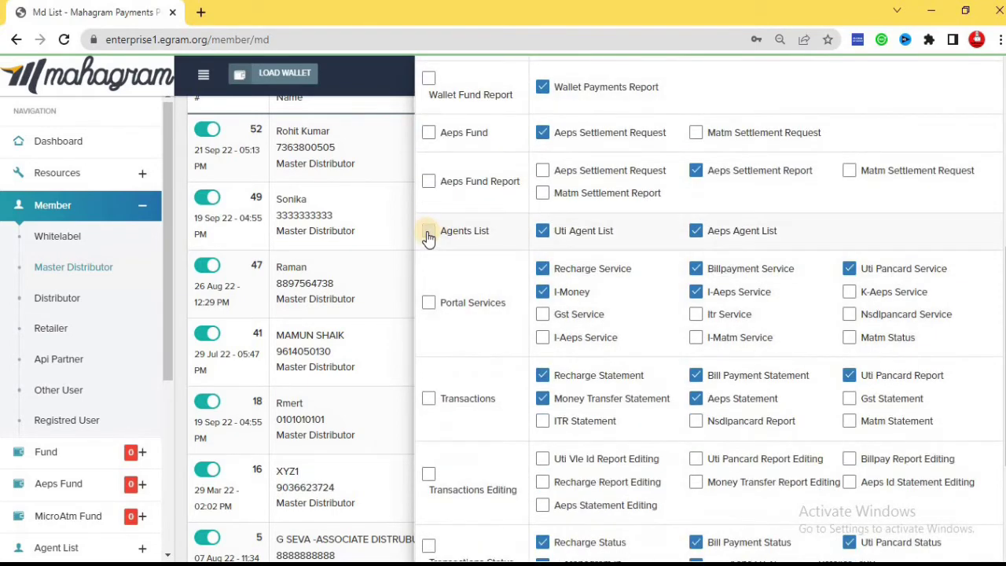
click(428, 235)
click(429, 302)
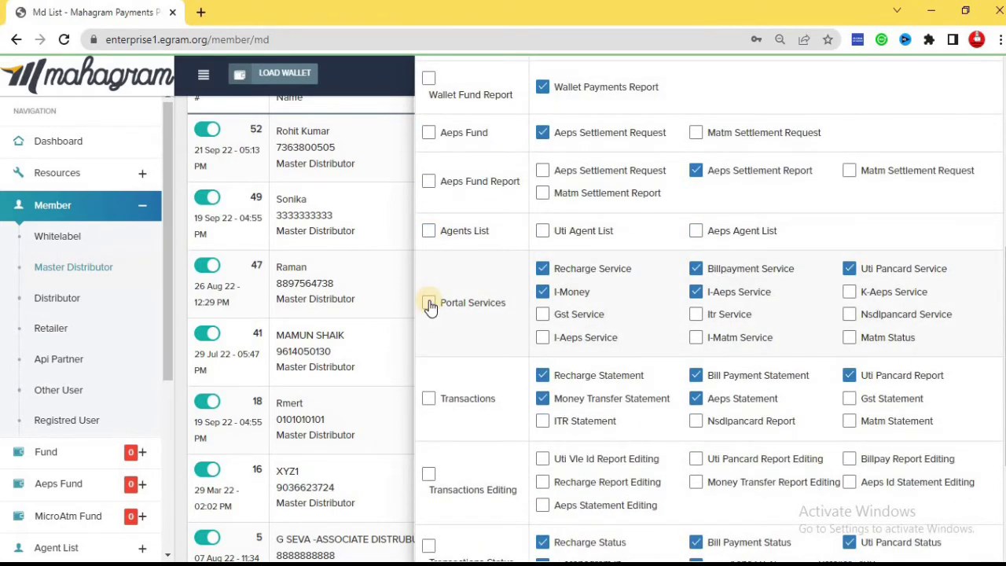
click(428, 397)
scroll(474, 389, down, 2)
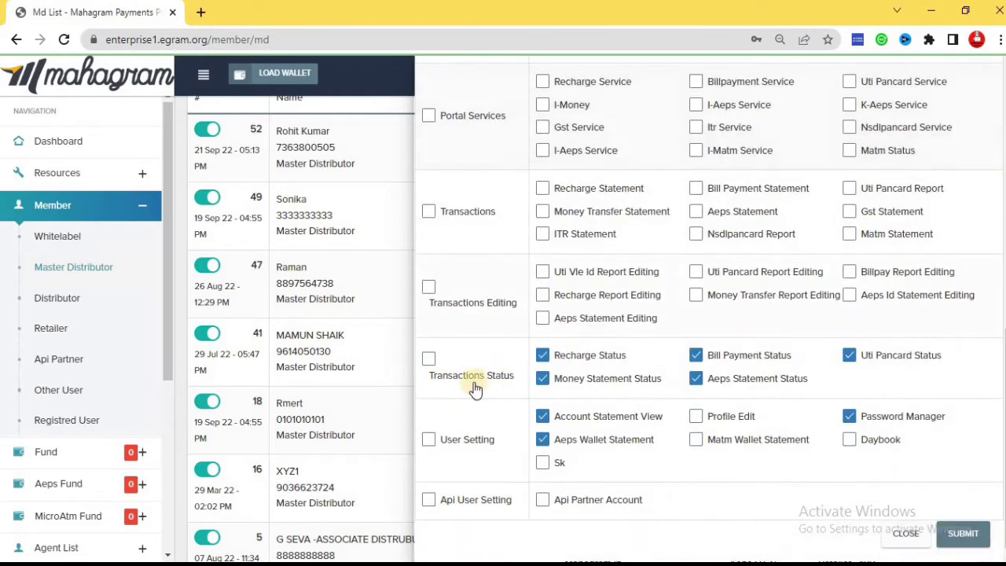
click(429, 359)
scroll(741, 322, up, 10)
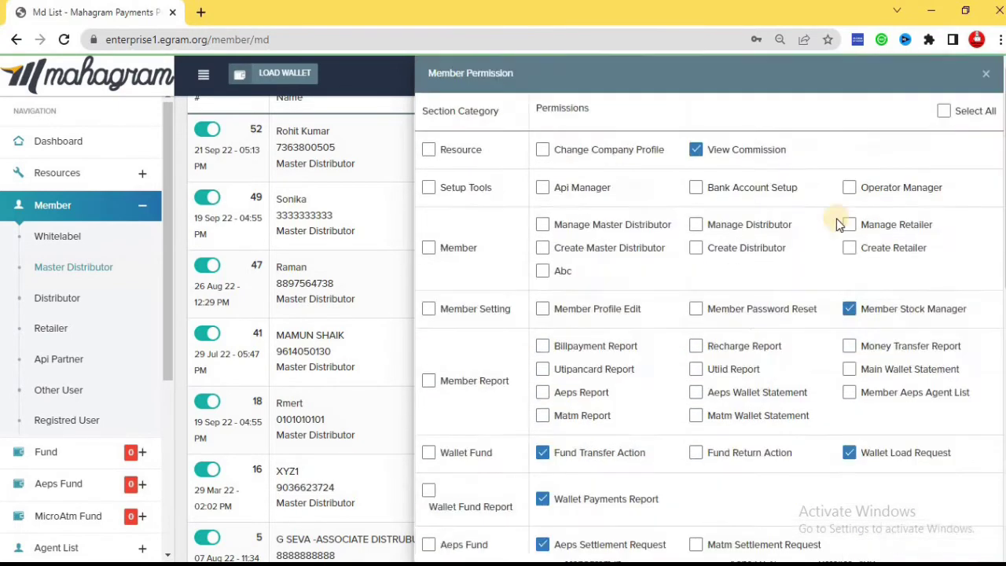
click(988, 75)
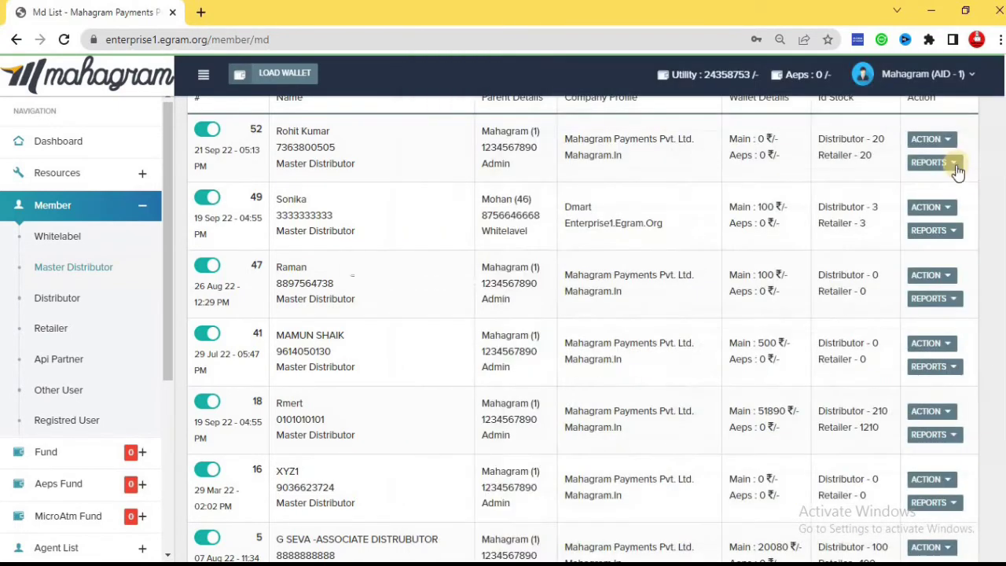
Open the first master distributor's profile and examine its KYC, password, PIN, bank, role and mapping sections
click(943, 139)
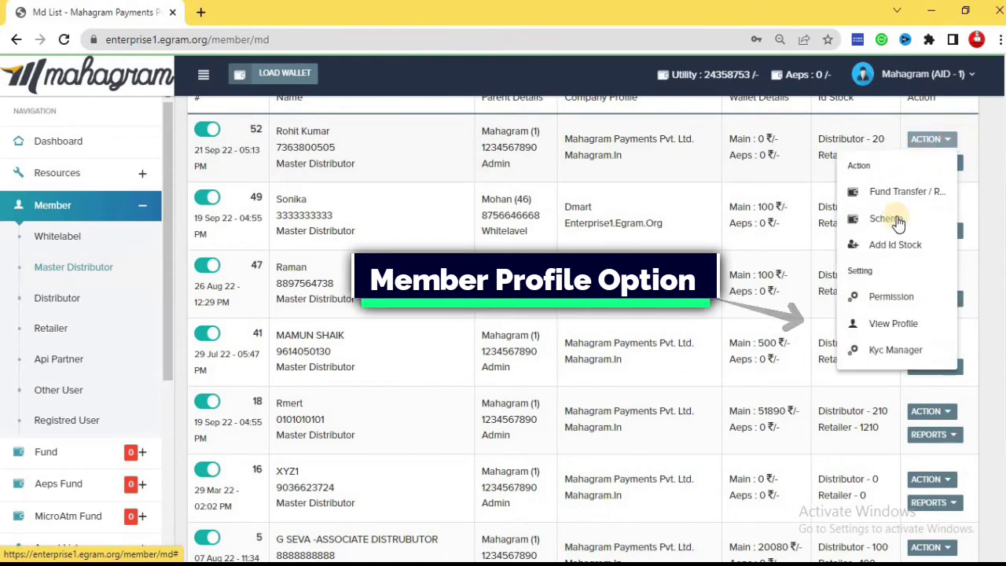
click(886, 326)
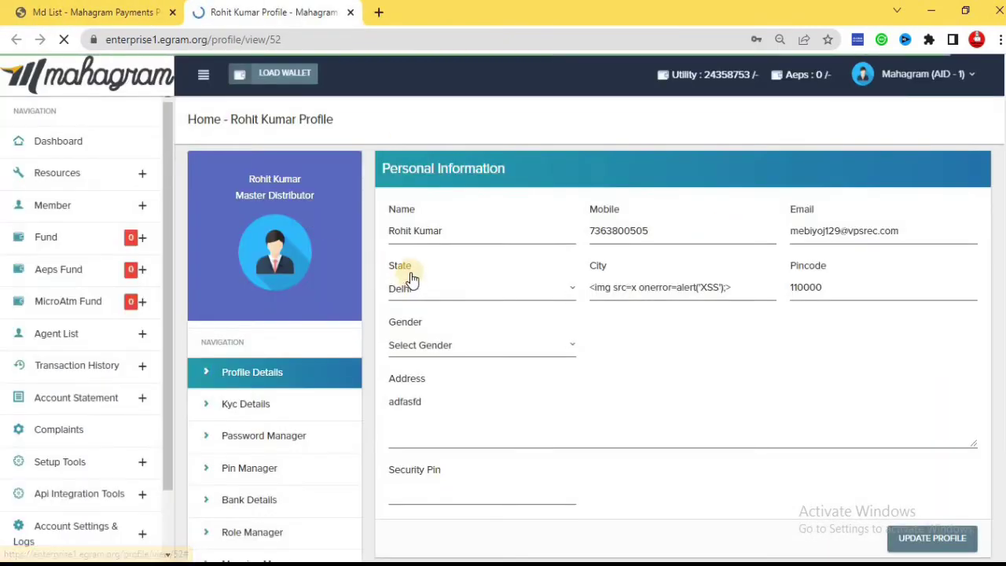
scroll(411, 279, down, 1)
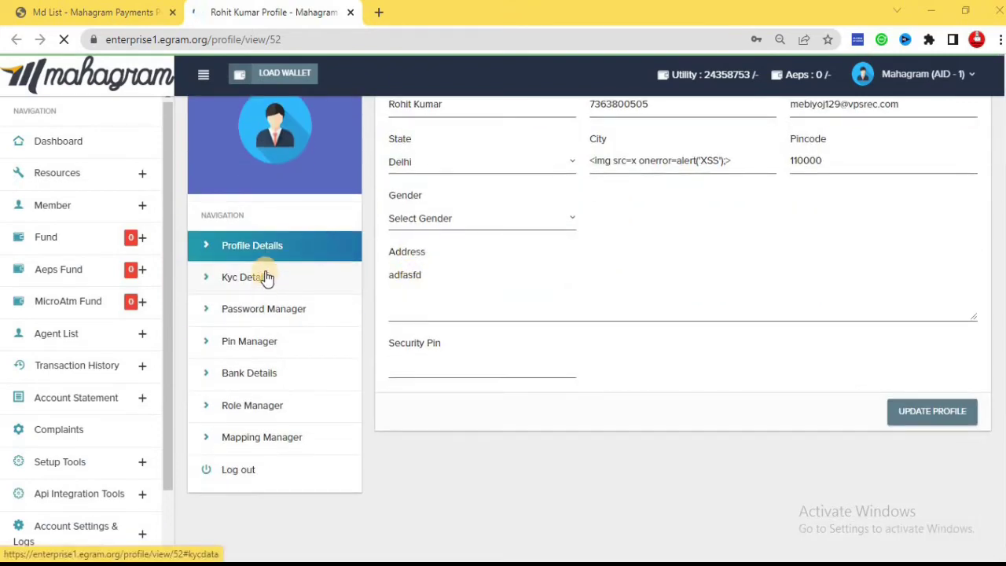
click(275, 283)
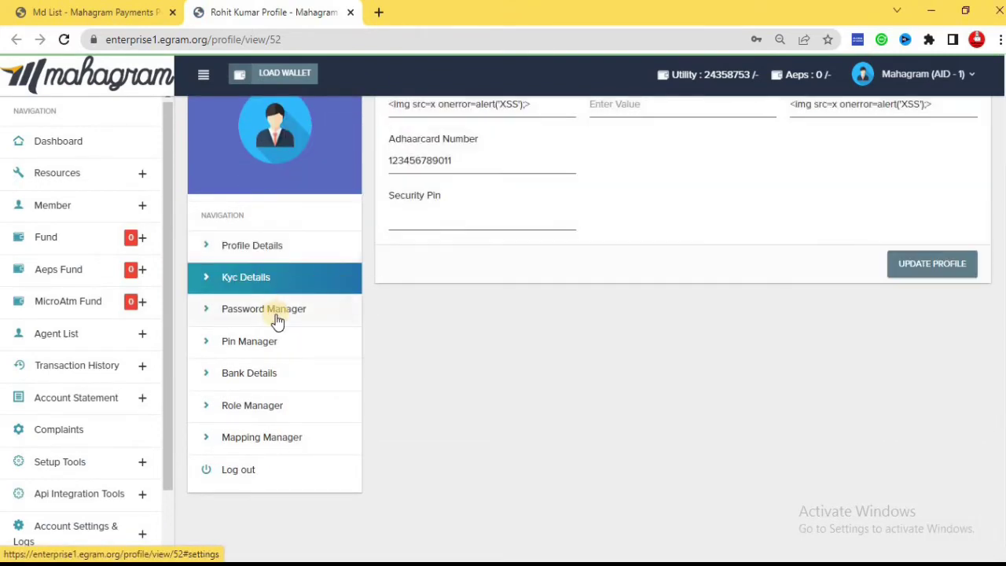
click(276, 316)
click(278, 343)
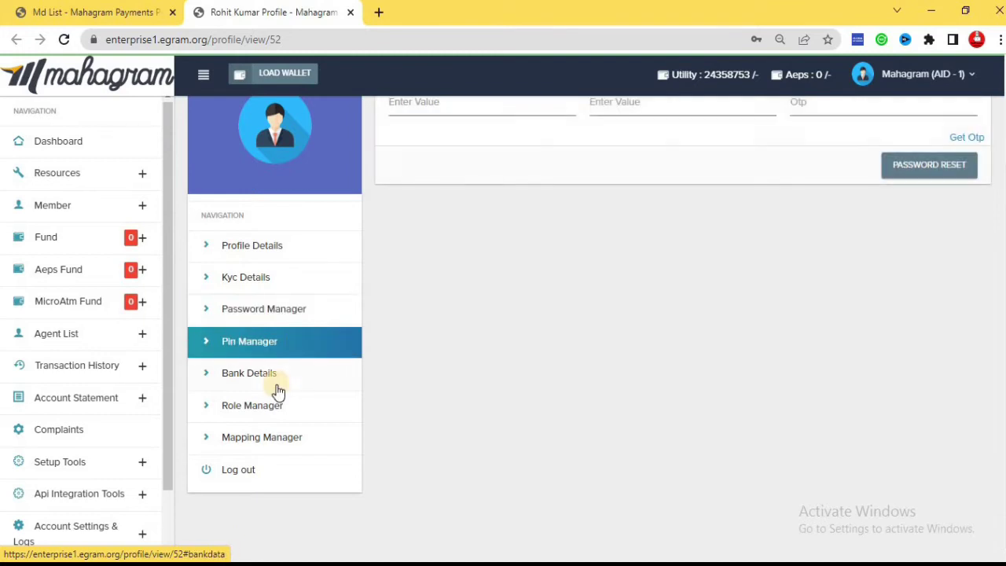
click(278, 386)
click(273, 412)
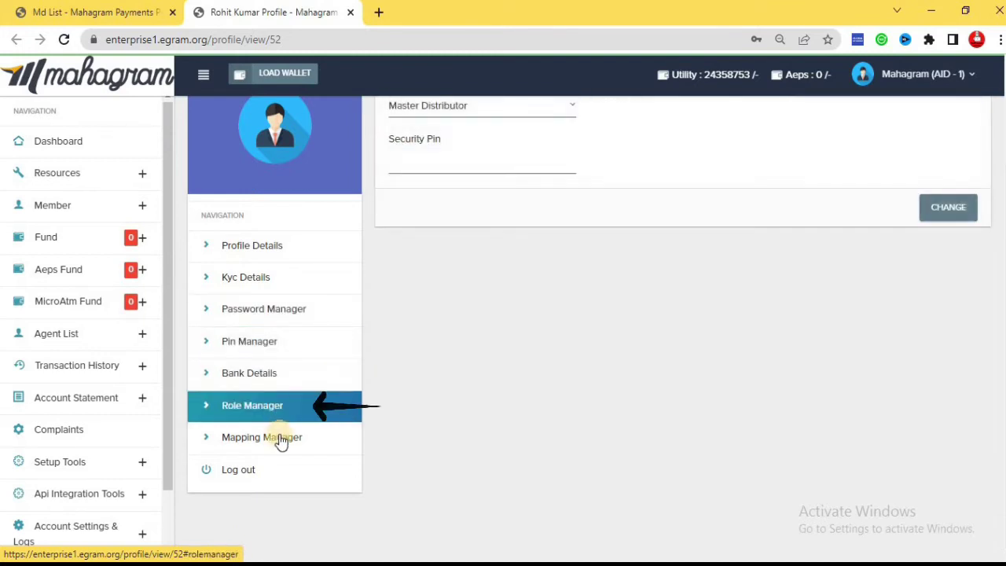
click(282, 440)
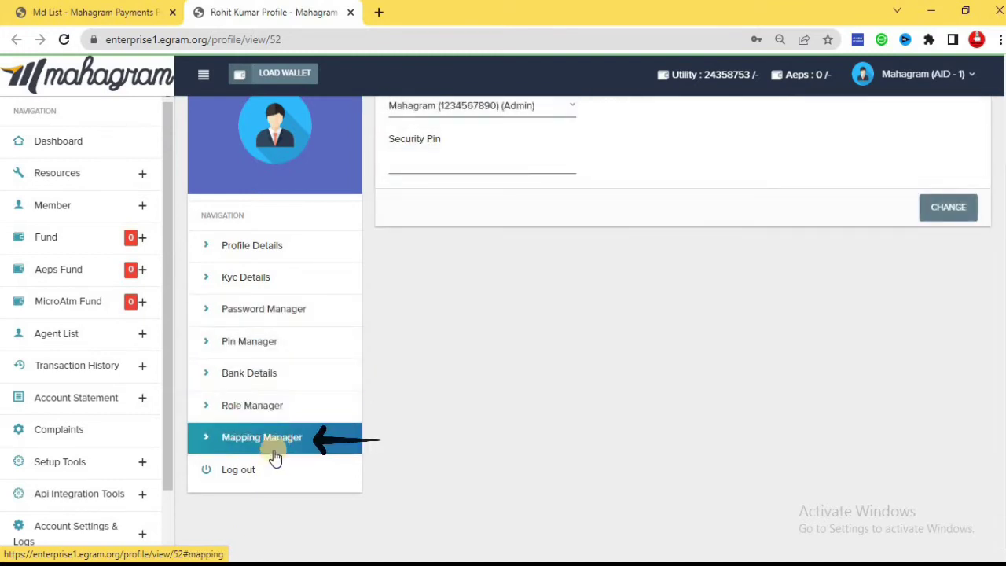
Review the profile sections again in order, from Profile Details through to Mapping Manager
click(276, 250)
click(282, 283)
click(283, 314)
click(285, 341)
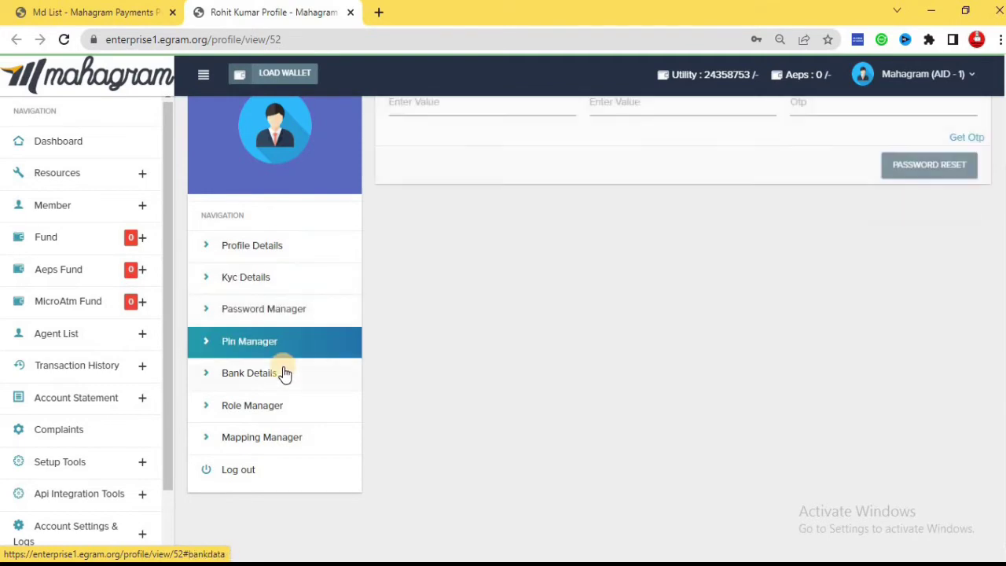
click(284, 372)
click(282, 407)
click(283, 437)
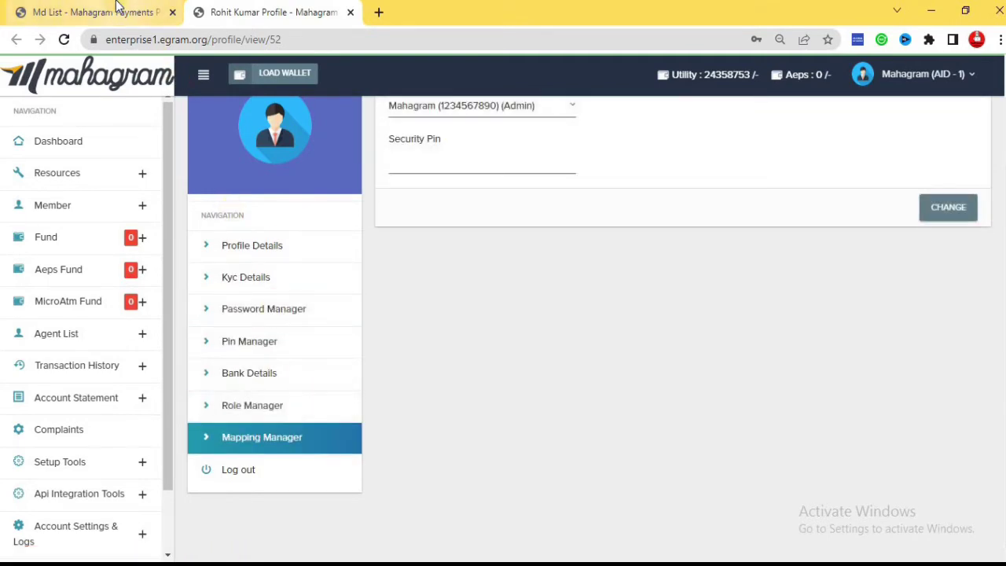
Return to the master distributor list and submit the first member's KYC status as Verified
click(162, 9)
click(927, 139)
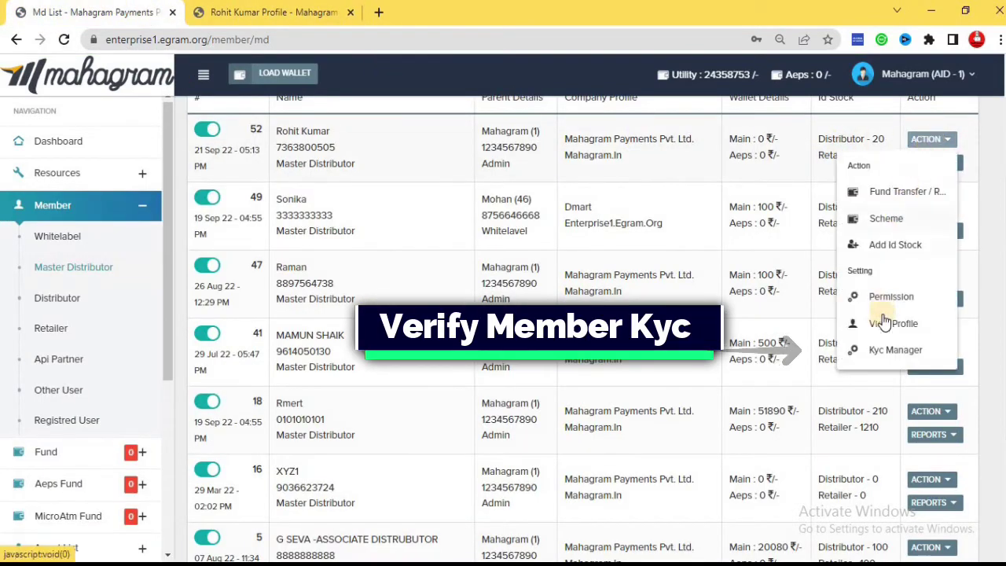
click(883, 351)
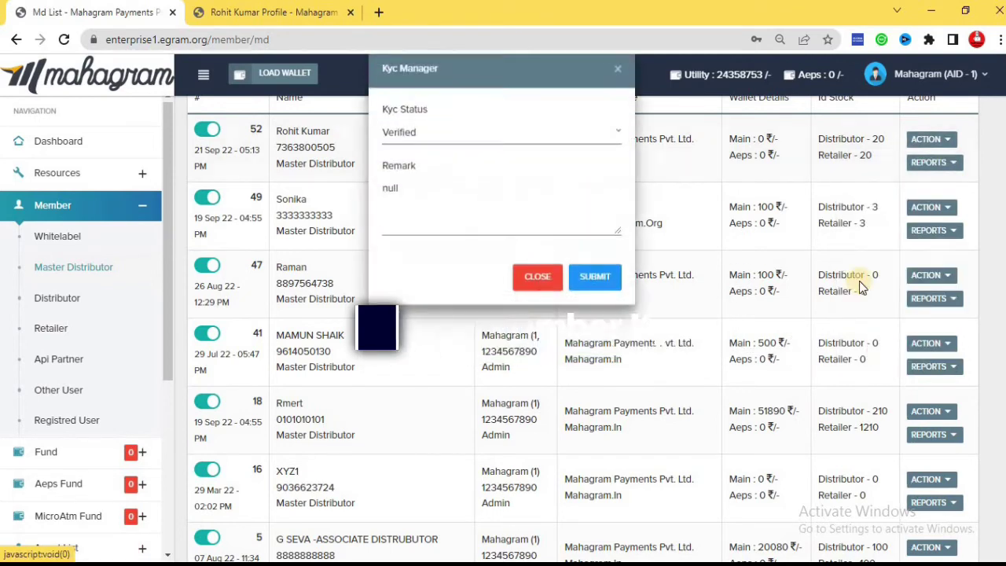
click(547, 135)
click(548, 136)
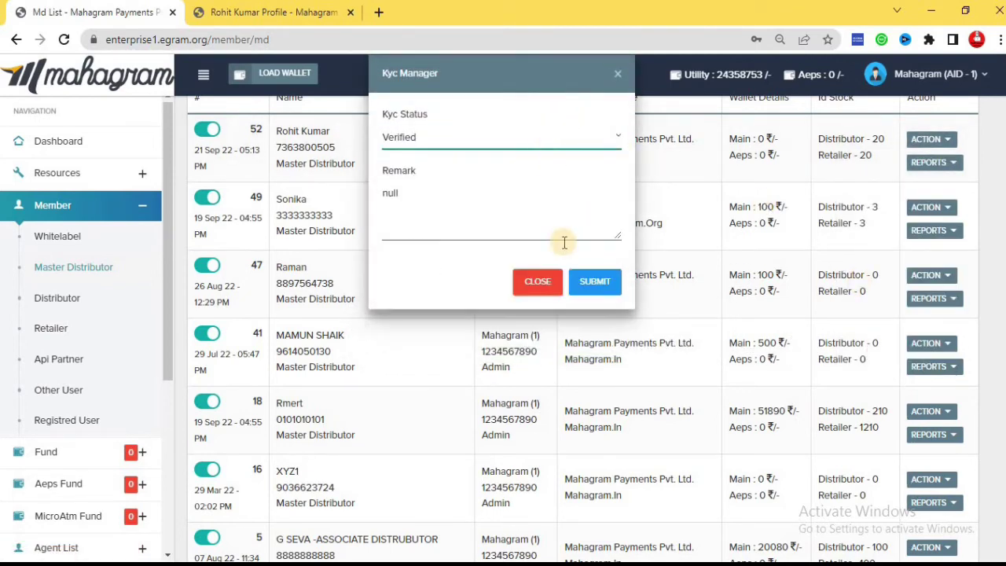
click(585, 288)
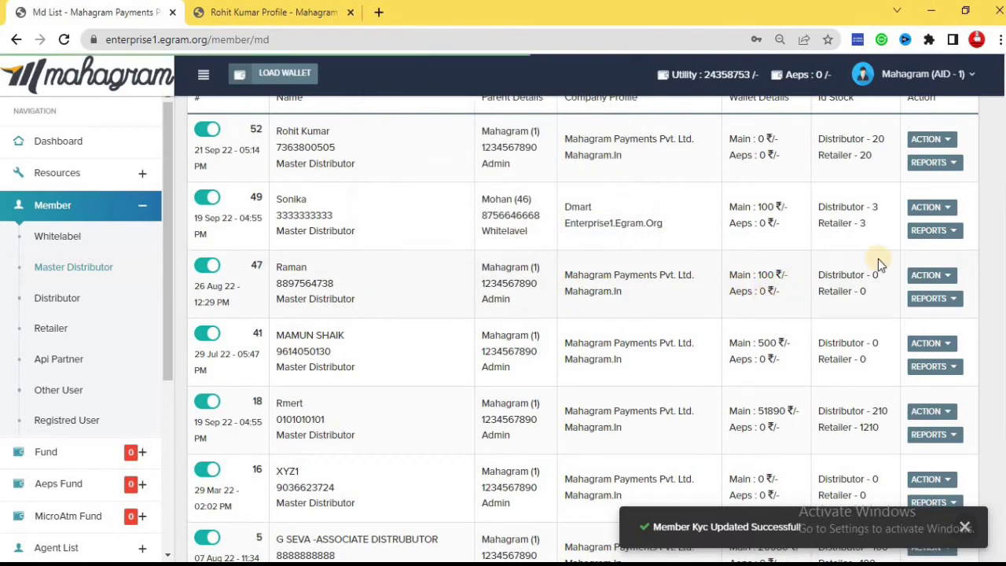
Look over the report types available for the first master distributor and open the member's Aeps statement
click(949, 141)
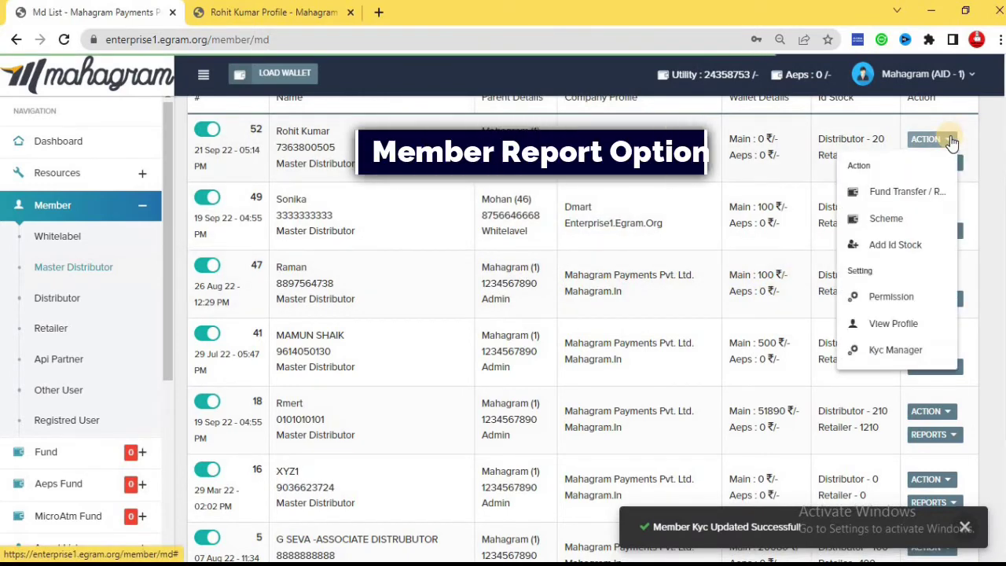
click(949, 143)
click(957, 163)
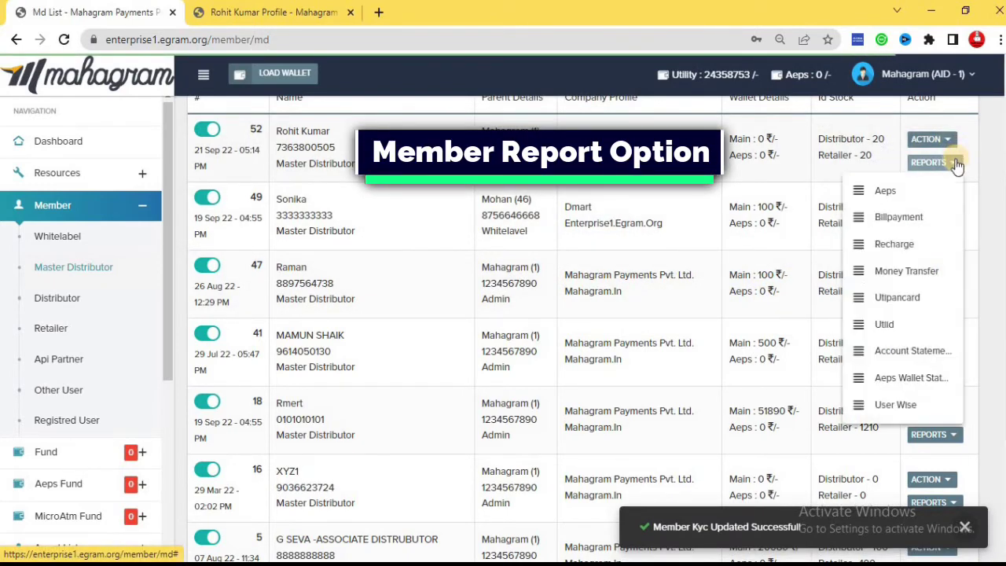
click(957, 162)
click(957, 163)
click(958, 162)
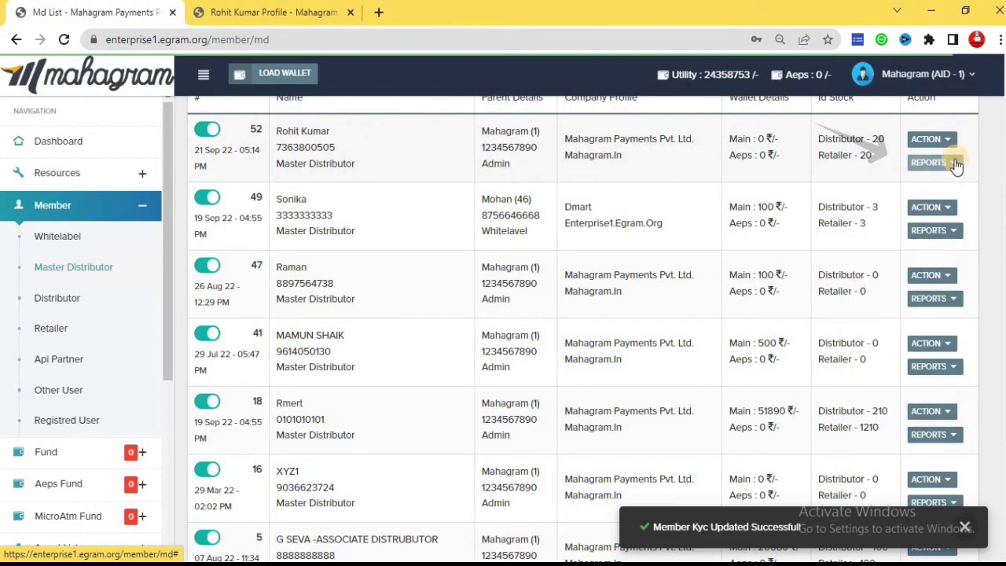
click(957, 163)
click(957, 162)
click(955, 164)
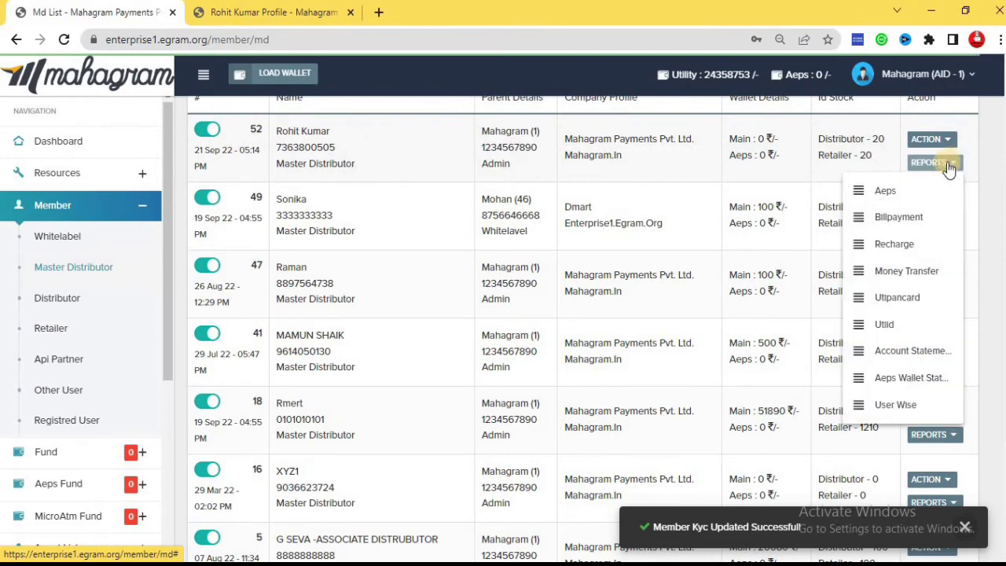
click(884, 190)
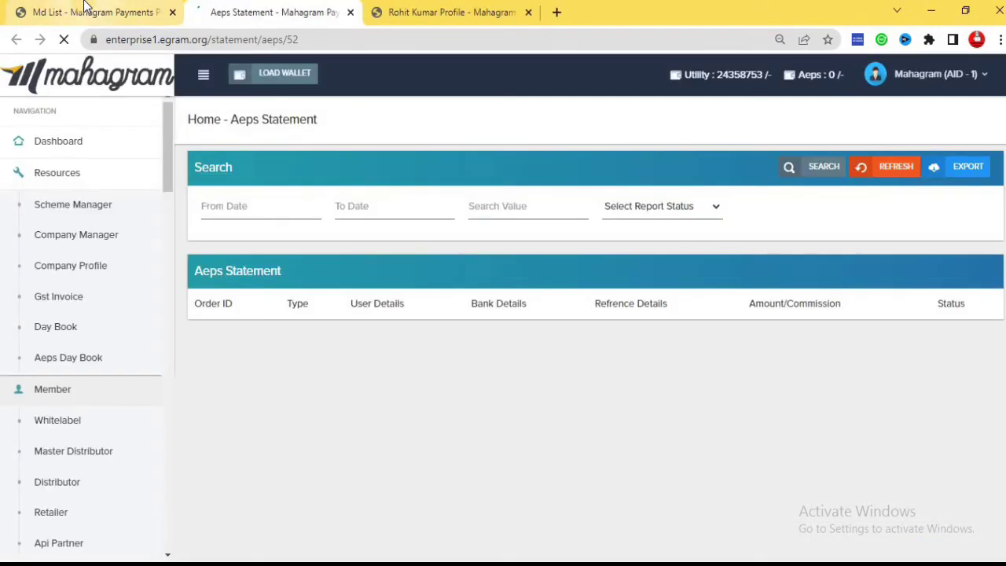
Return to the master distributor list and review the first member's other report types and available actions
click(86, 12)
click(953, 163)
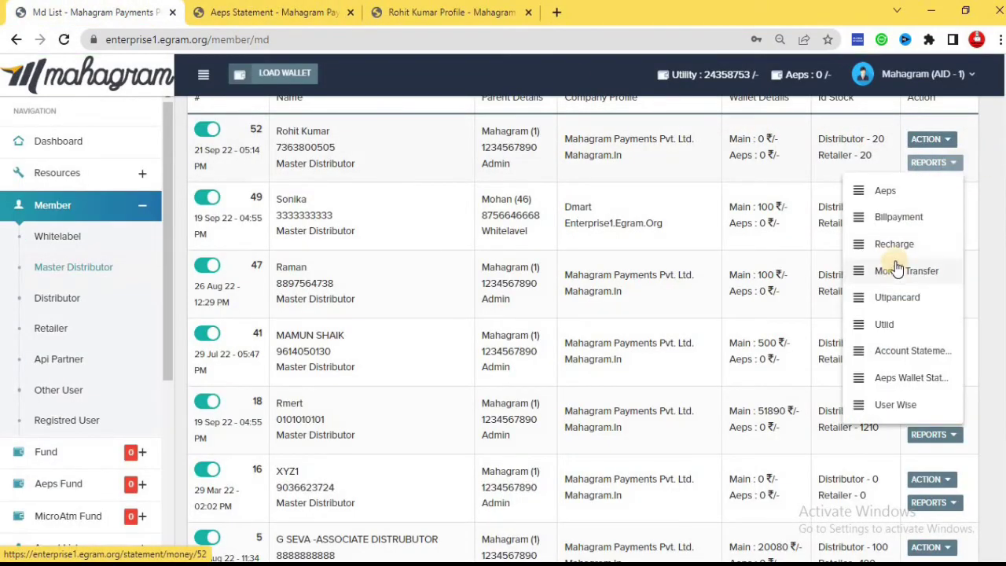
click(975, 170)
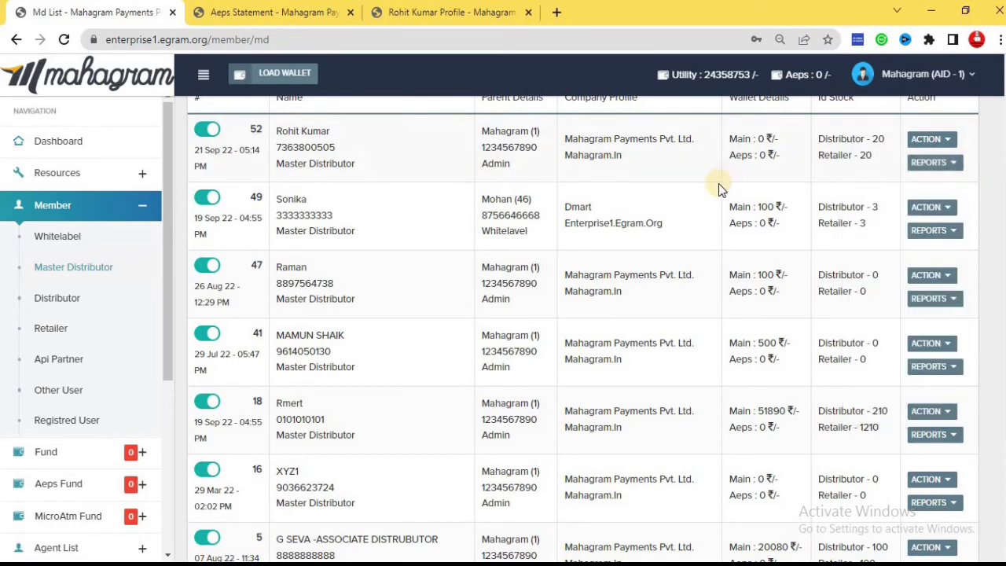
click(936, 139)
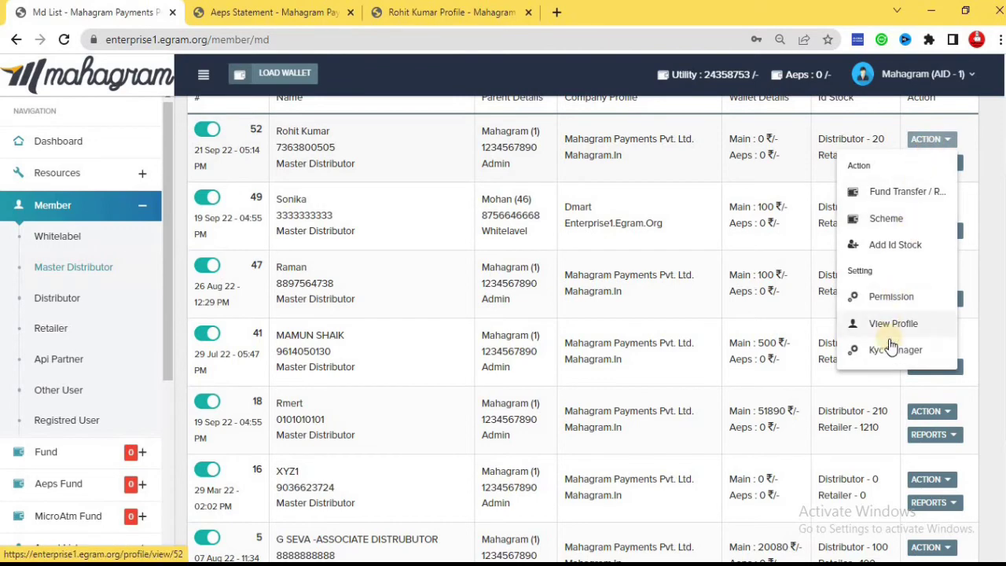